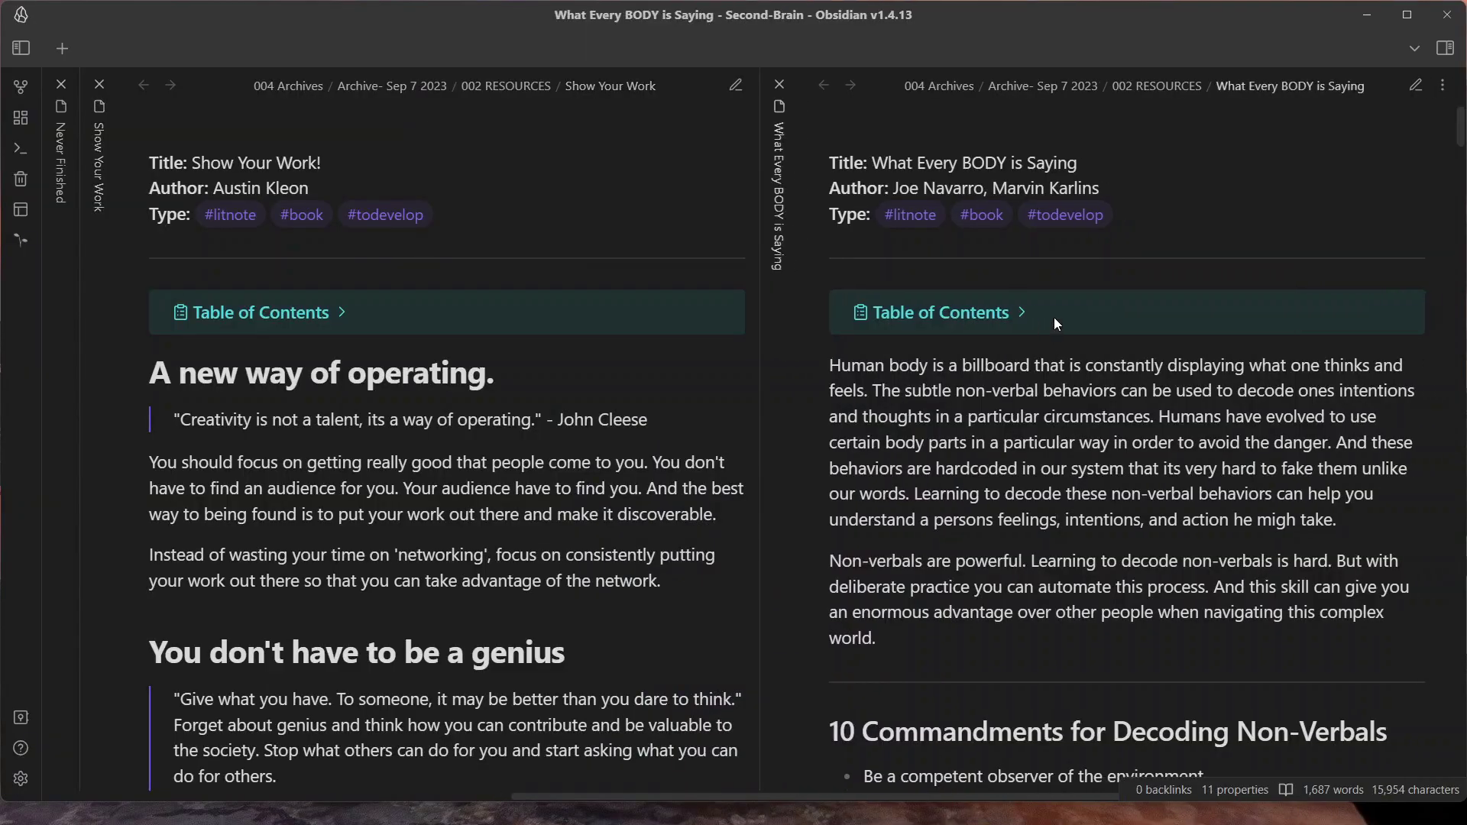
Step: Collapse and re-expand the Never Finished Table of Contents callout so its heading links show
{"action": "left_click", "coordinate": [298, 313]}
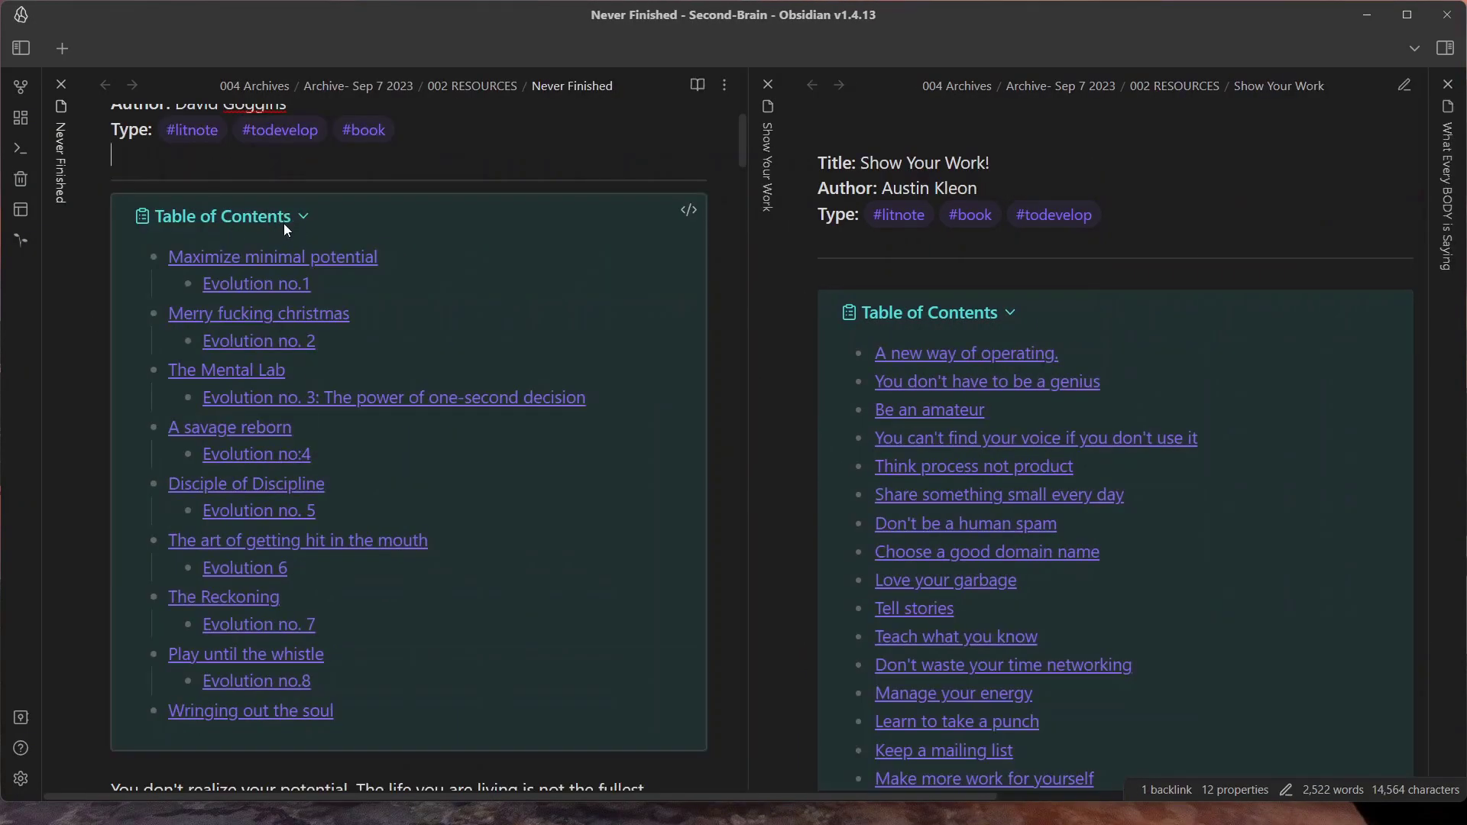
{"action": "left_click", "coordinate": [291, 223]}
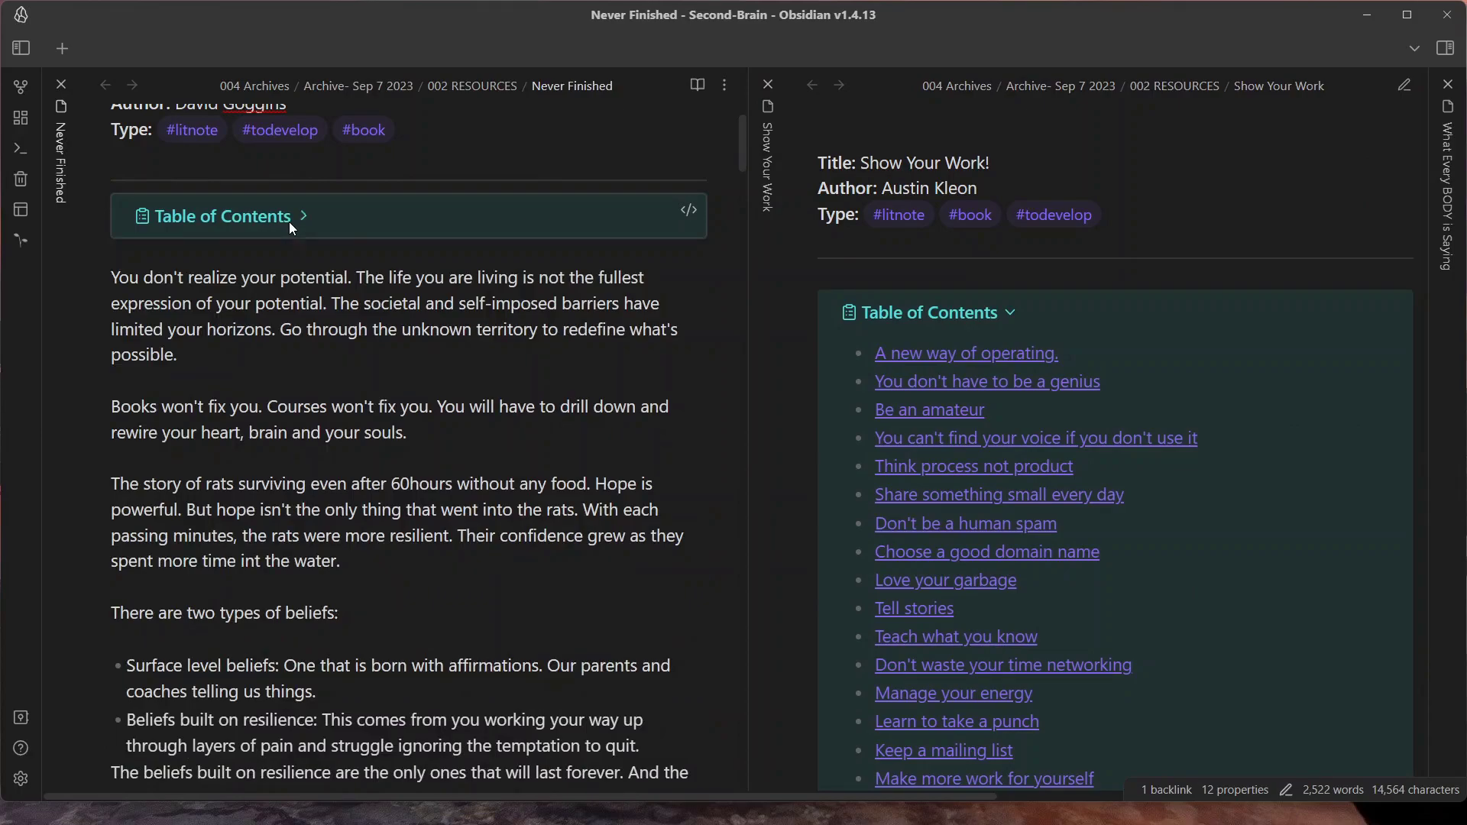
{"action": "left_click", "coordinate": [290, 223]}
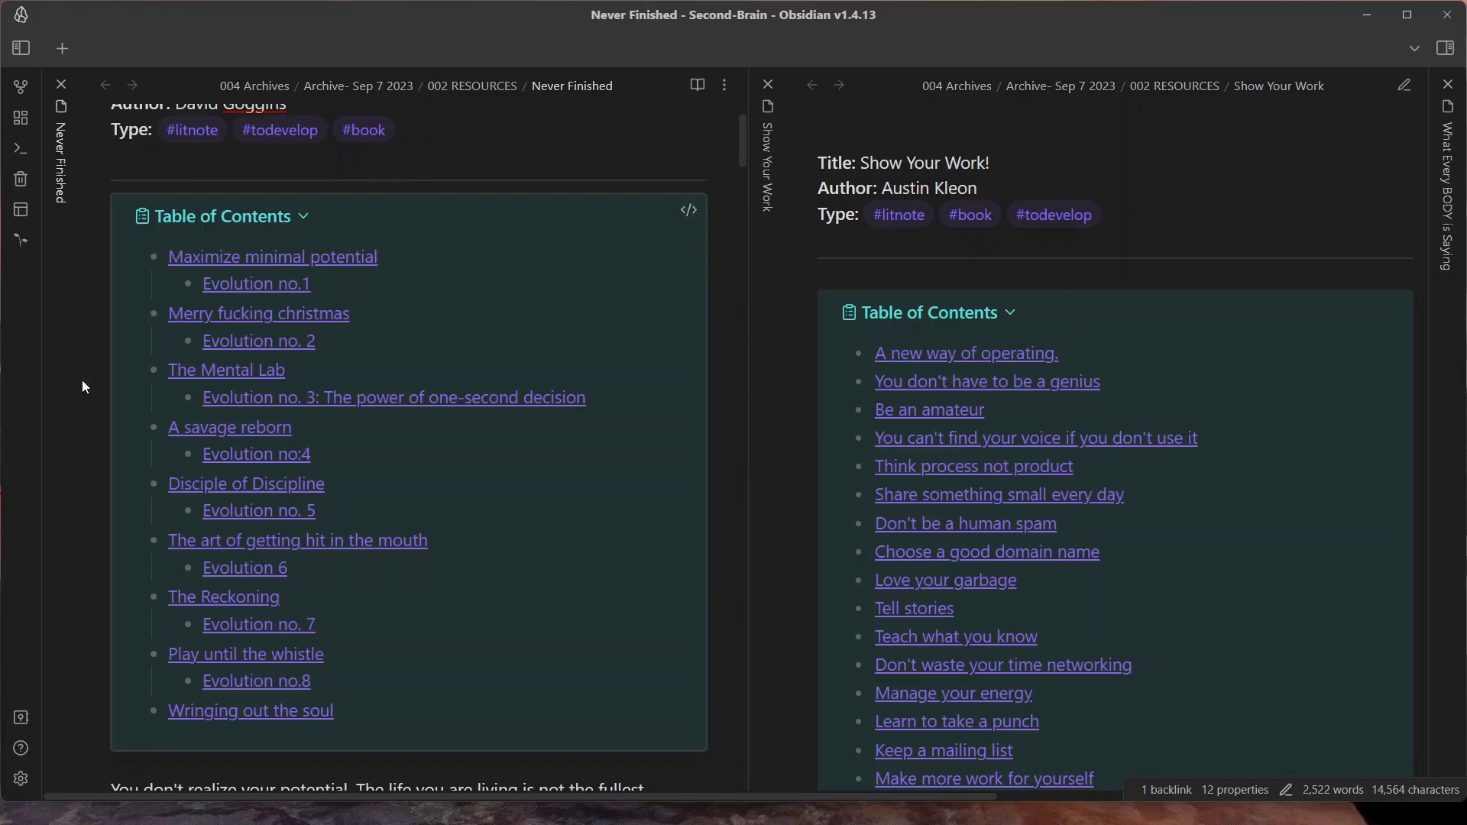
Step: Switch to the Obsidian Vault and confirm Templater 1.16.0 is installed in Community plugins
{"action": "left_click", "coordinate": [16, 722]}
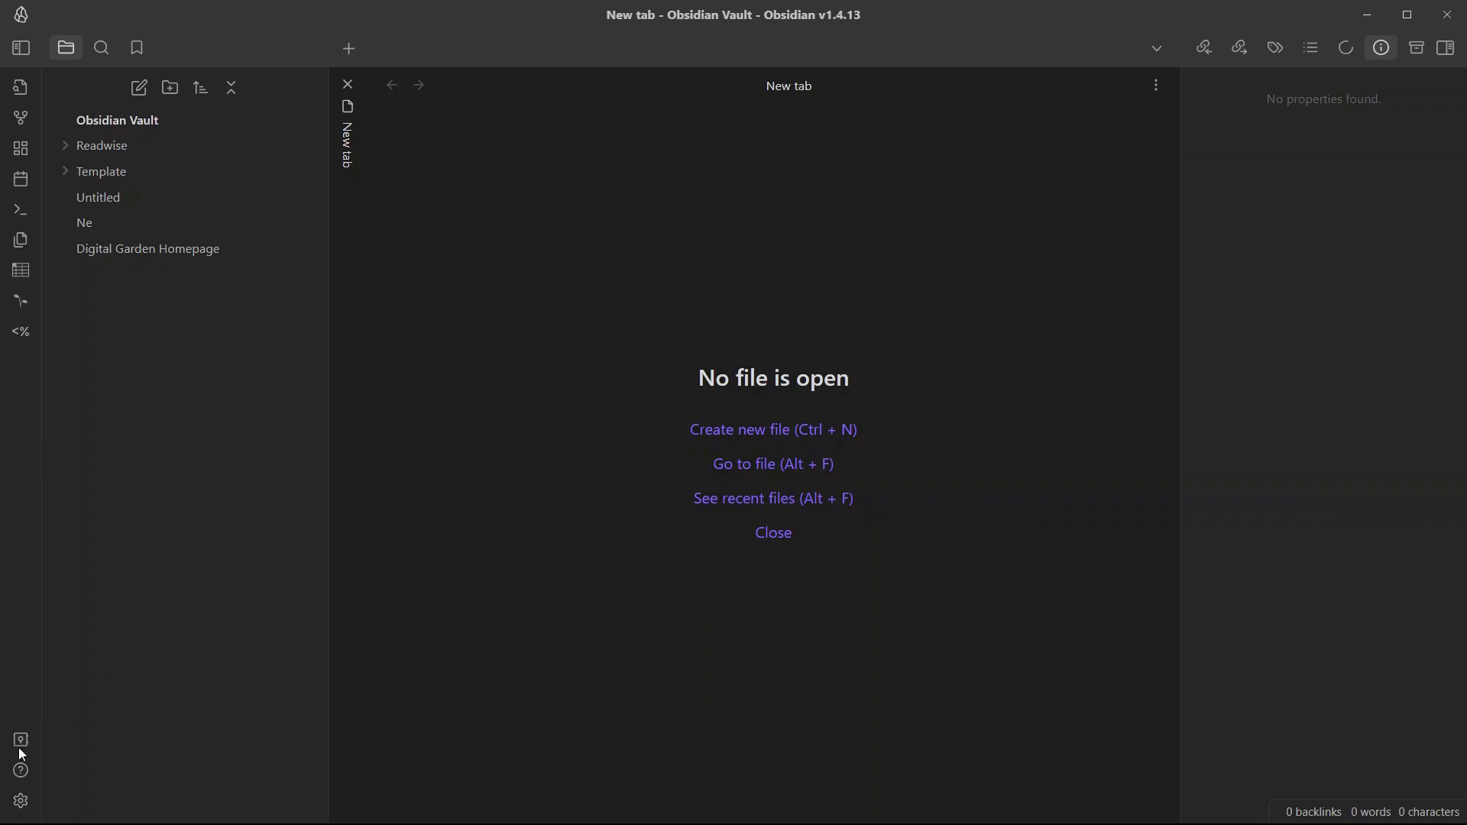
{"action": "left_click", "coordinate": [20, 801]}
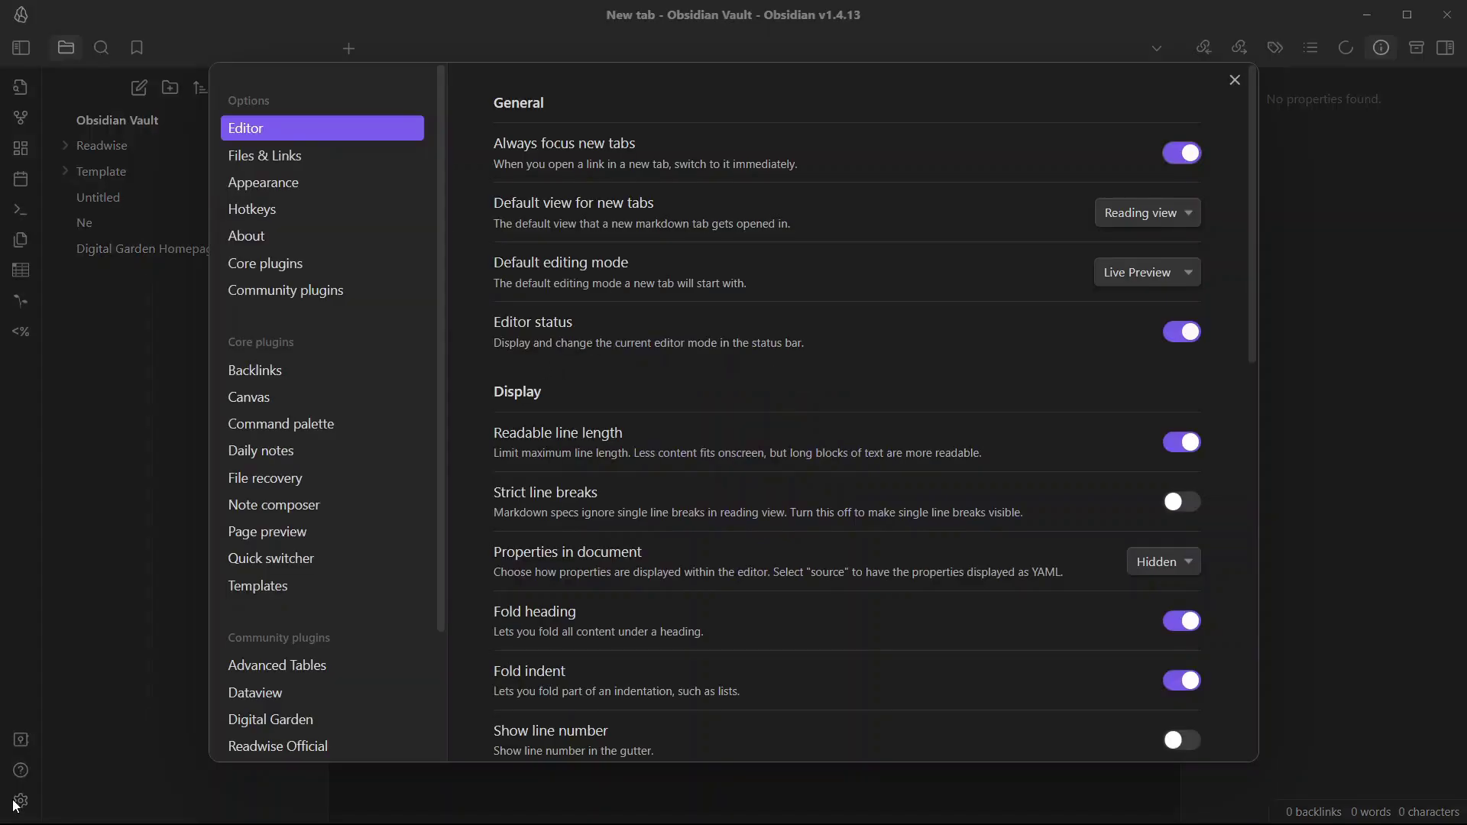
{"action": "left_click", "coordinate": [252, 297]}
{"action": "left_click", "coordinate": [1158, 174]}
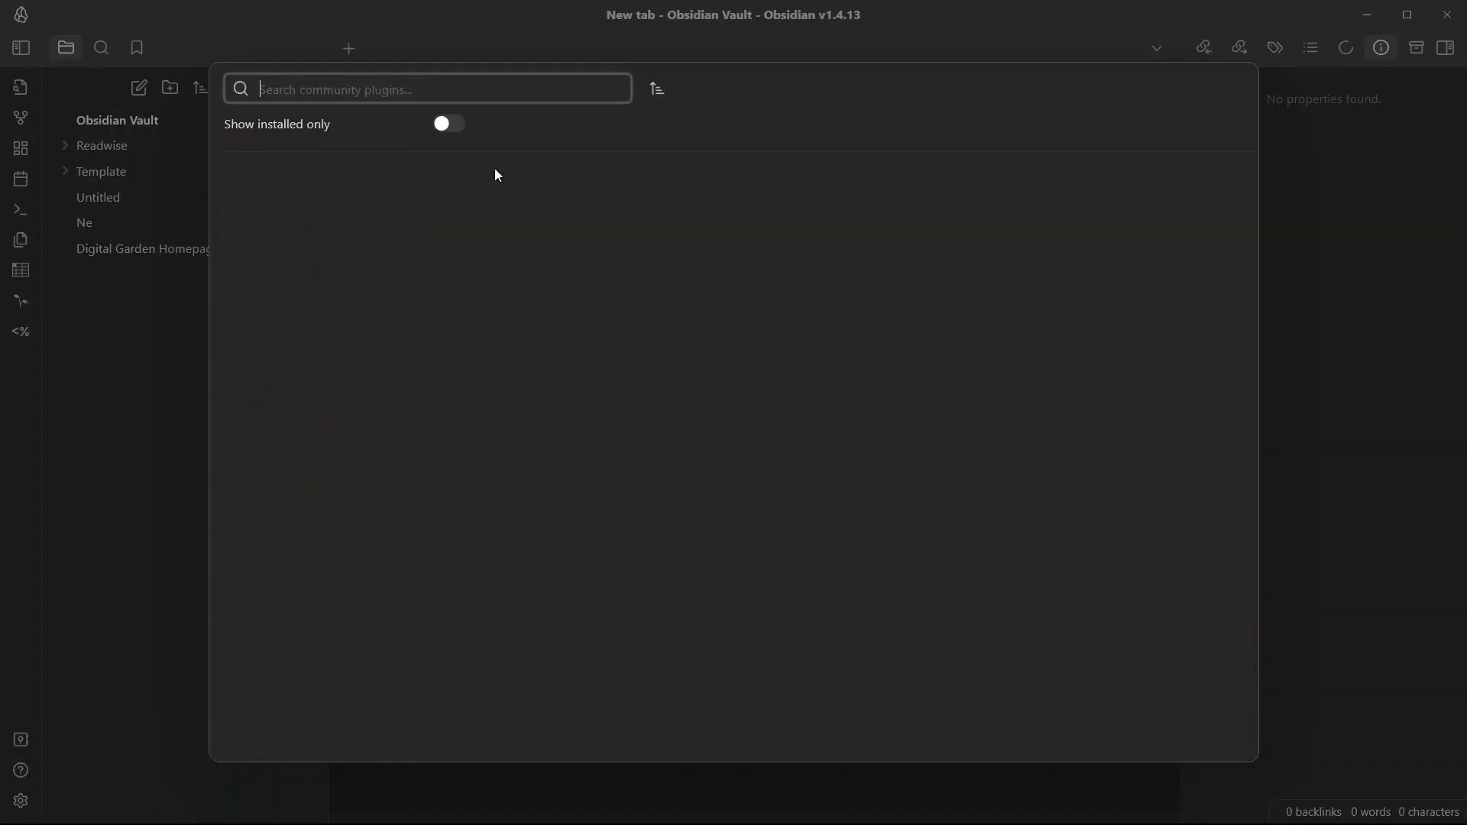
{"action": "type", "text": "template"}
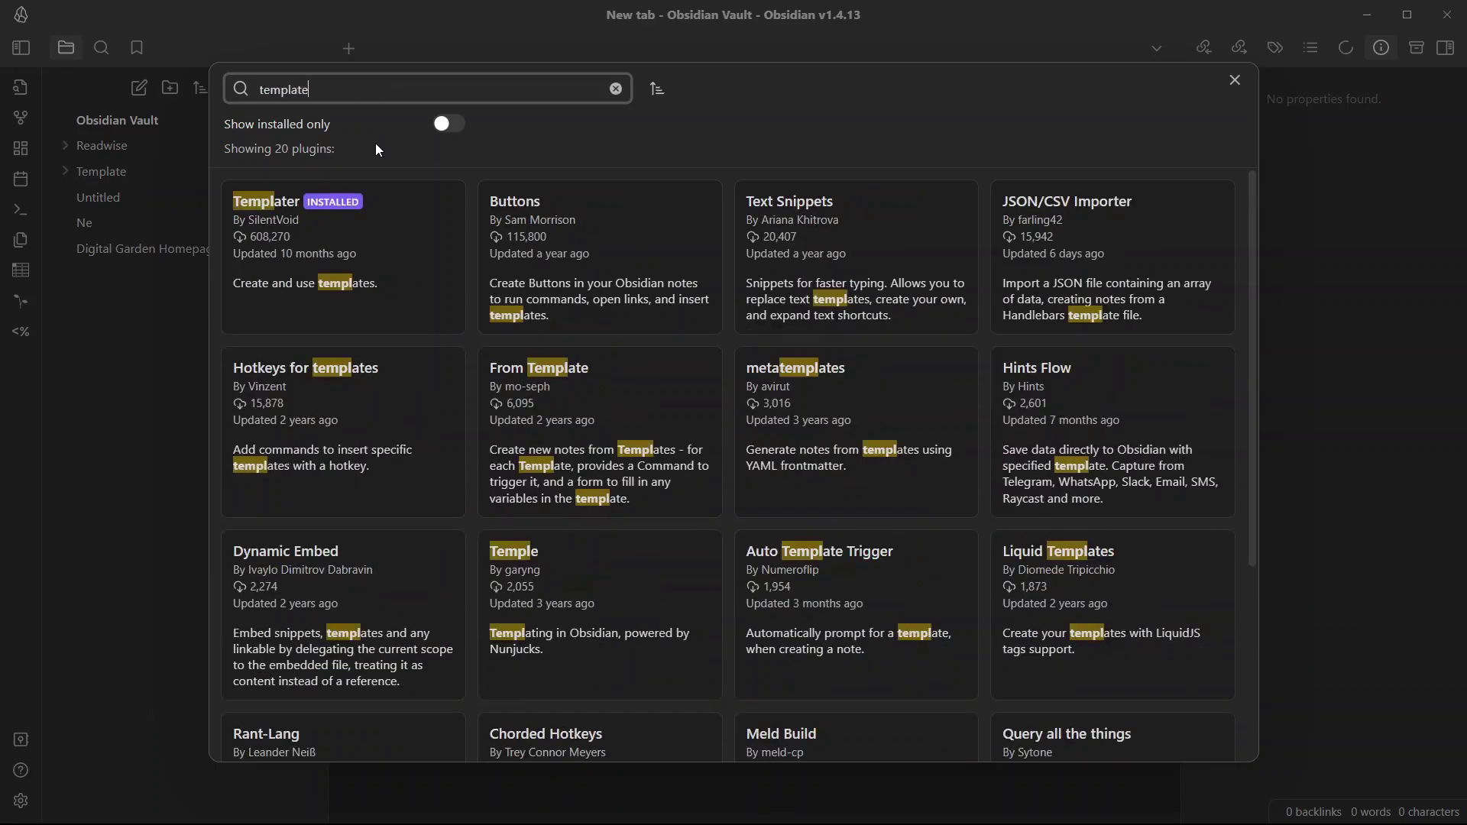
{"action": "left_click", "coordinate": [352, 246]}
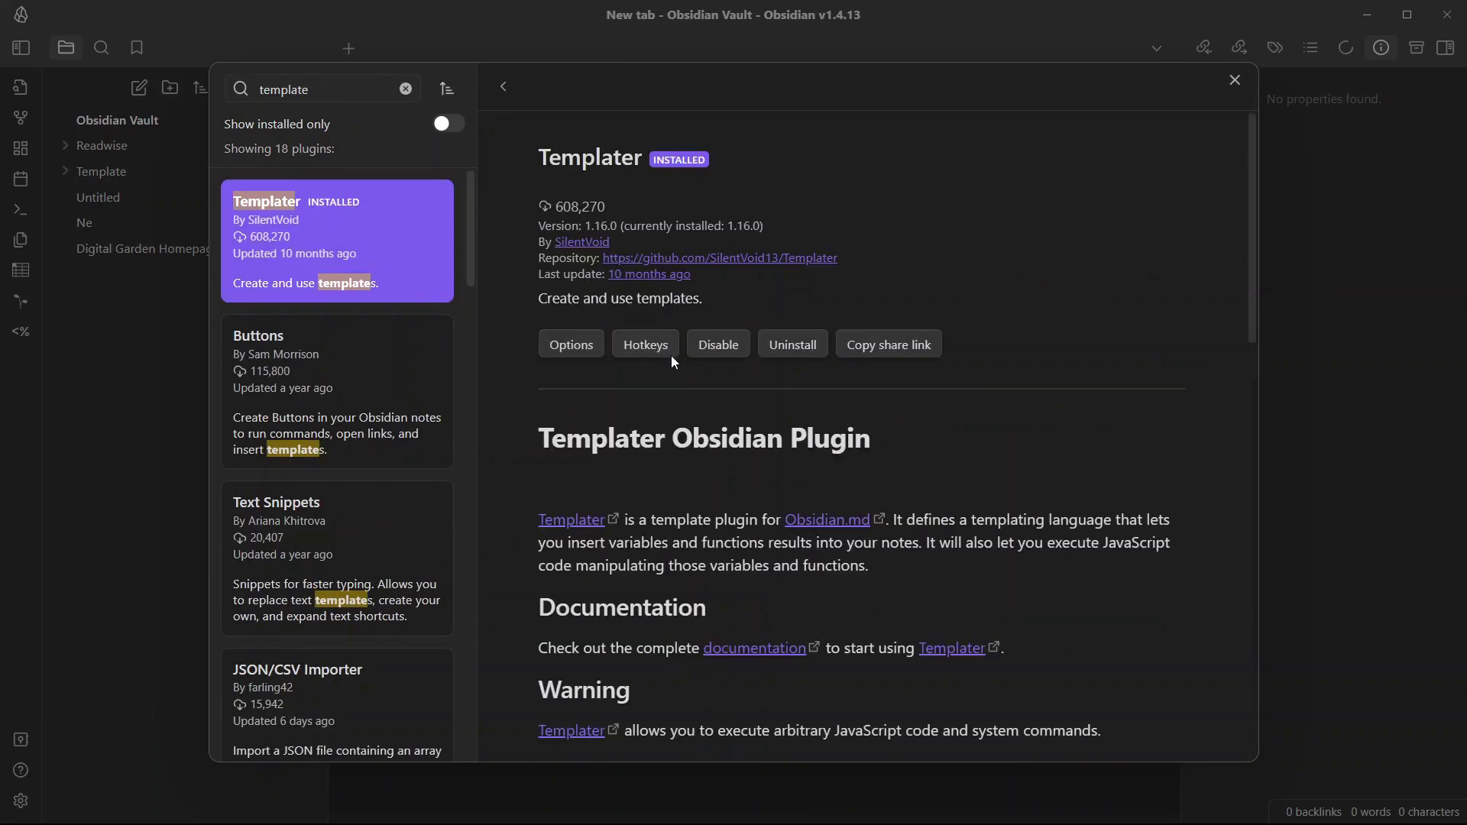
{"action": "key", "text": "Escape"}
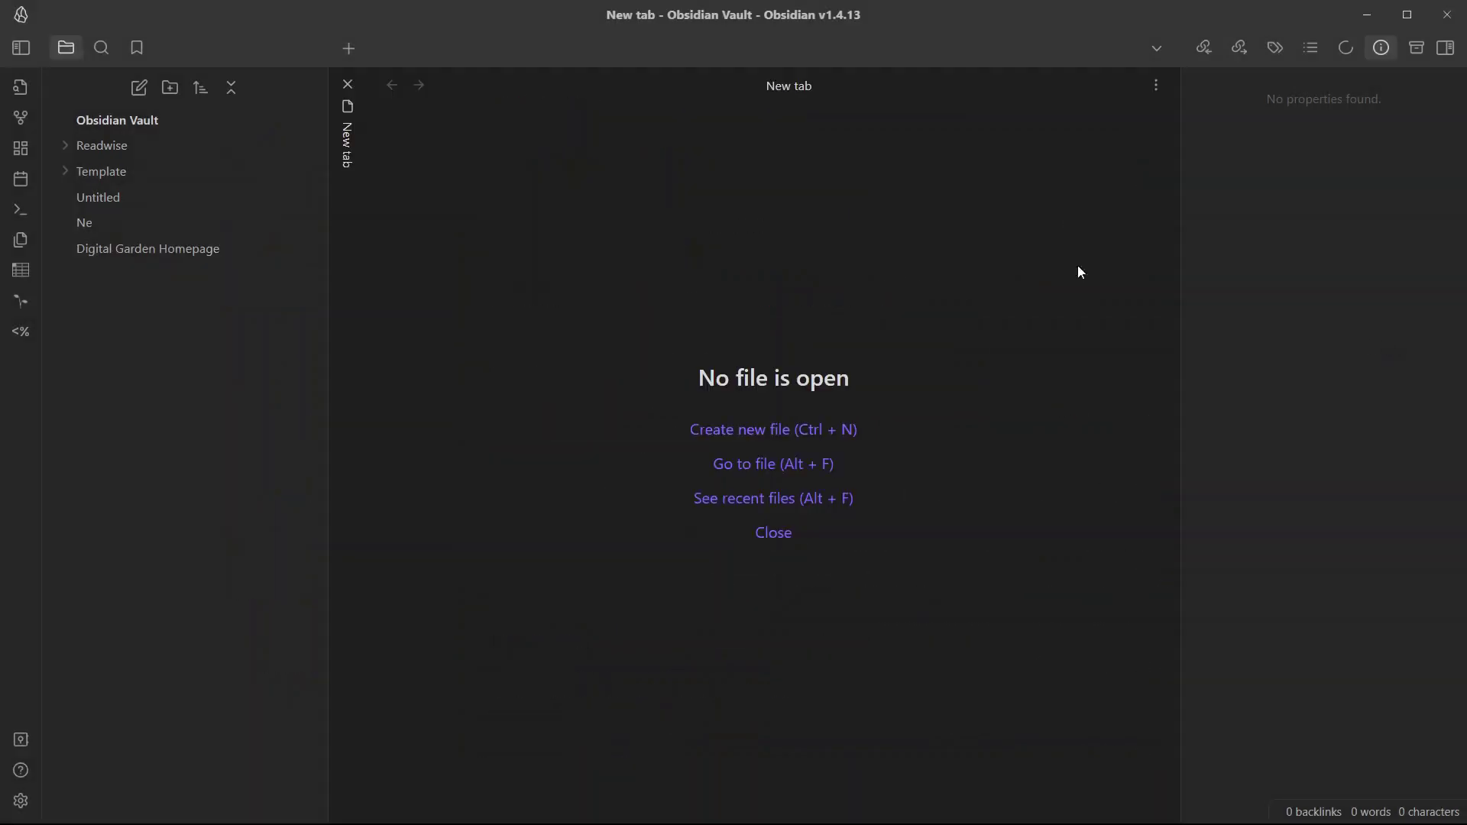
Step: Create a new note named TOC inside the Template folder
{"action": "left_click", "coordinate": [105, 177]}
{"action": "left_click", "coordinate": [140, 172]}
{"action": "right_click", "coordinate": [140, 170]}
{"action": "left_click", "coordinate": [173, 191]}
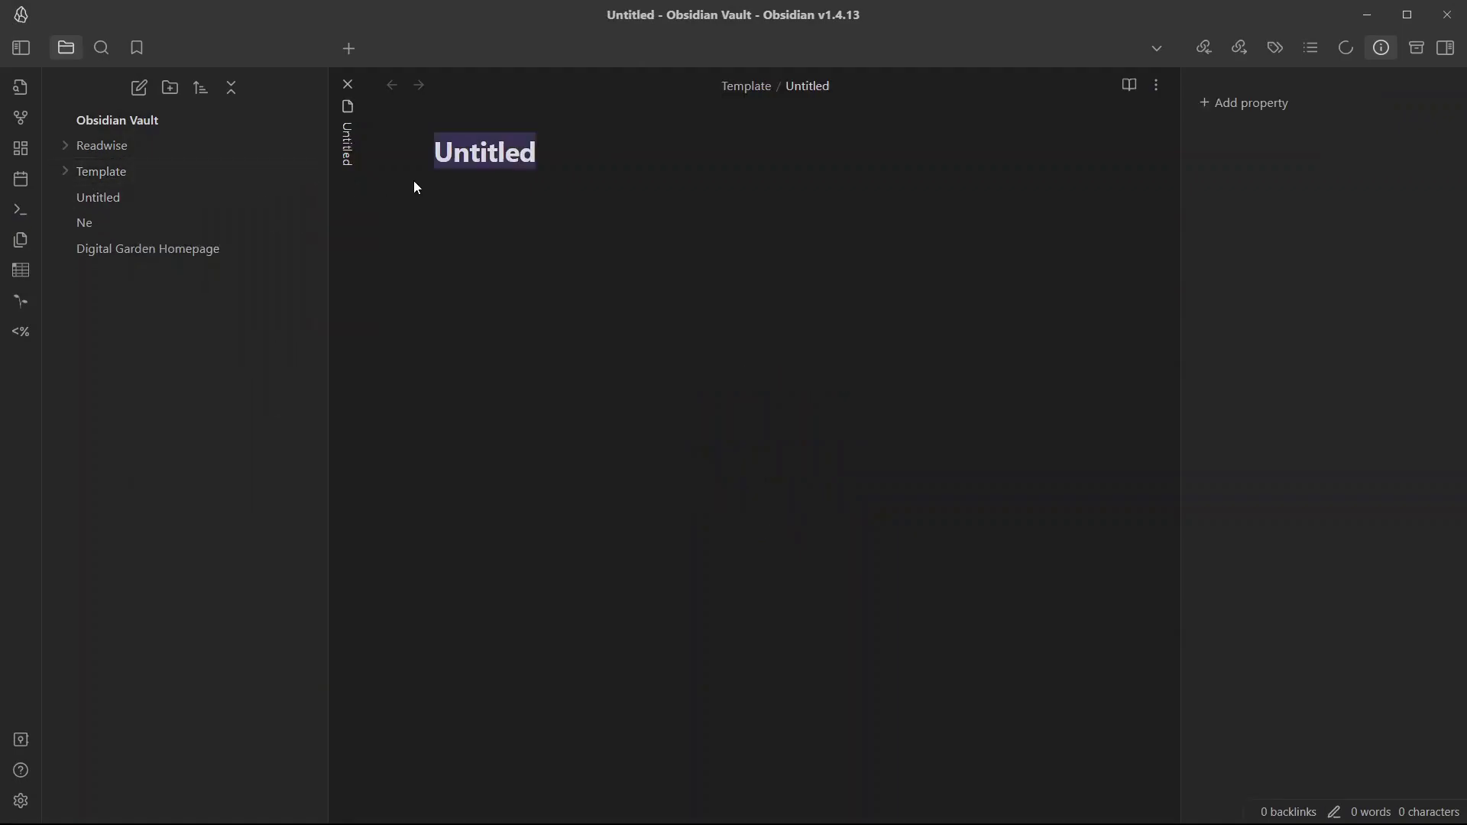
{"action": "type", "text": "TOC"}
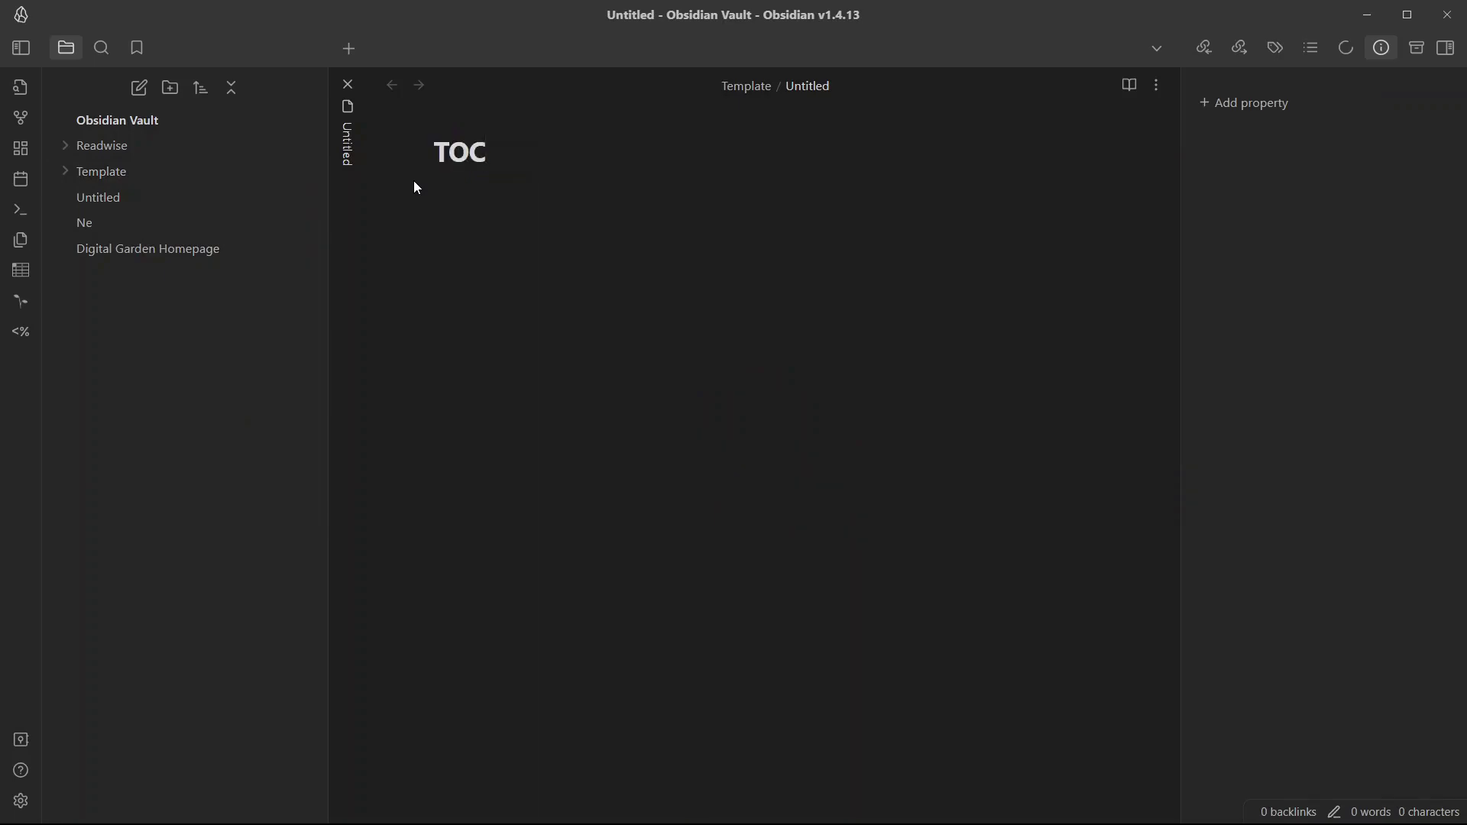
{"action": "key", "text": "Return"}
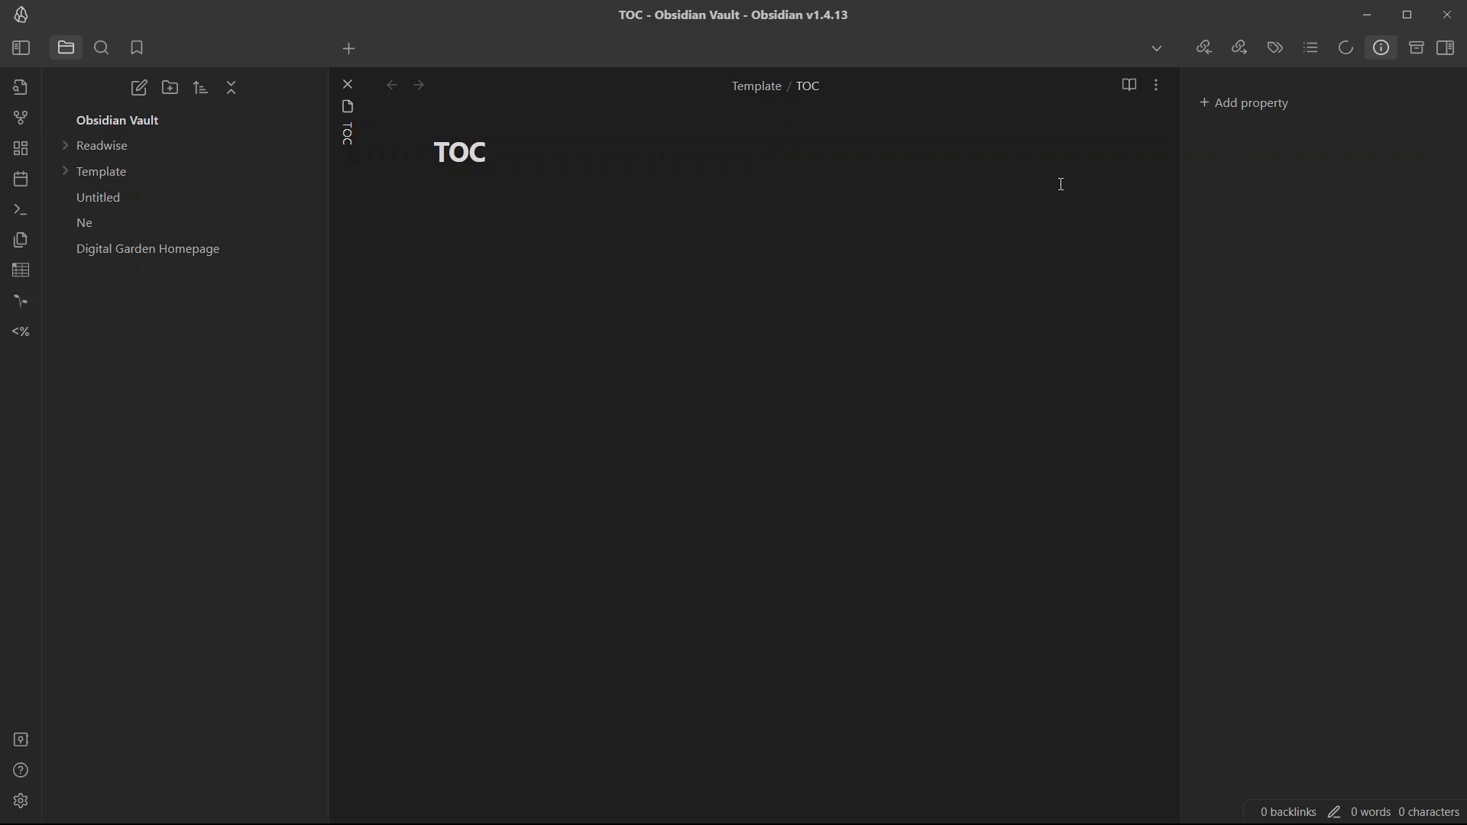
Step: Paste the Table of Contents callout and Templater heading-link script, then inspect the callout source
{"action": "key", "text": "ctrl+v"}
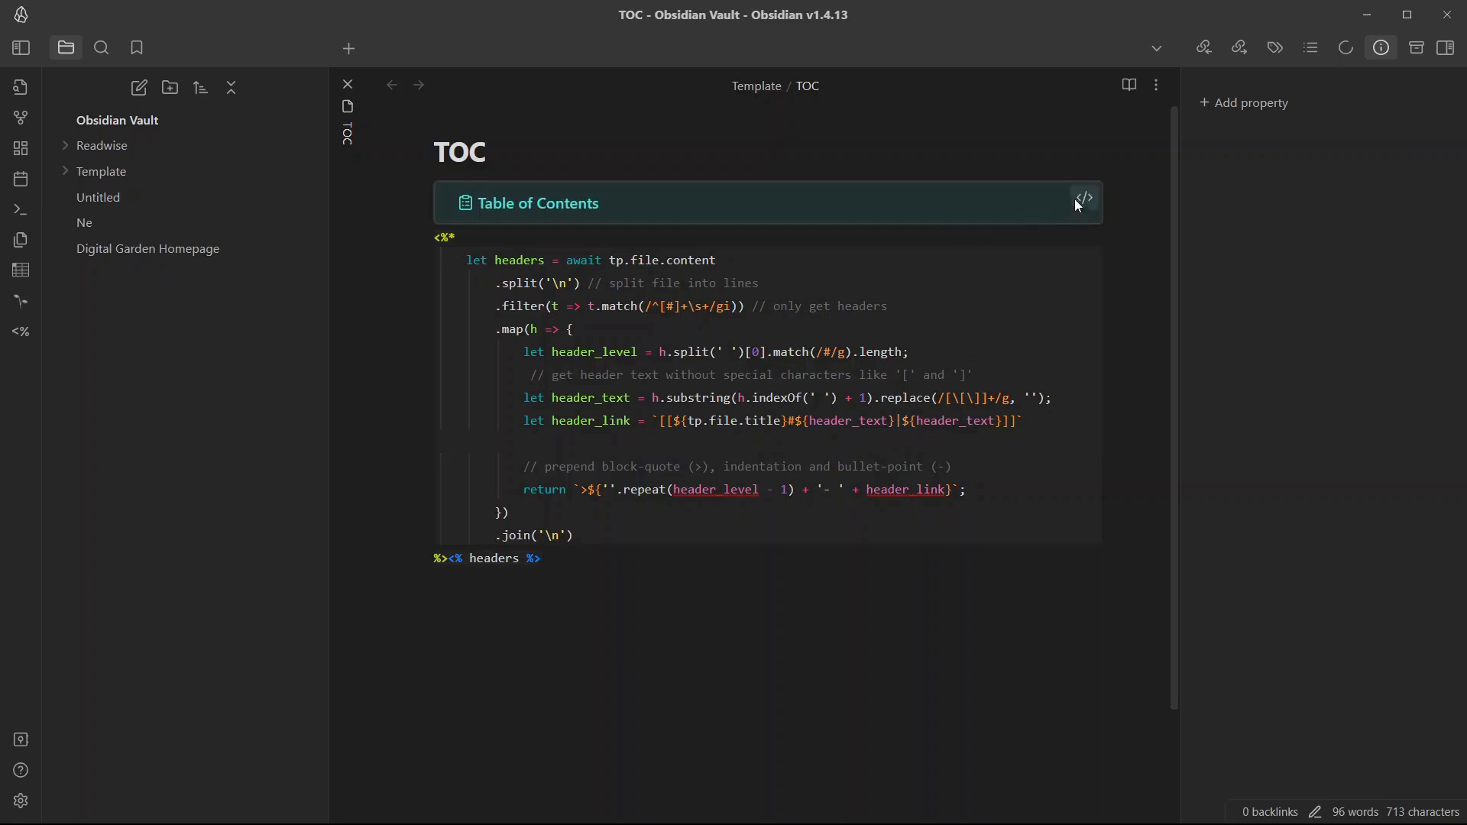
{"action": "left_click", "coordinate": [1090, 201]}
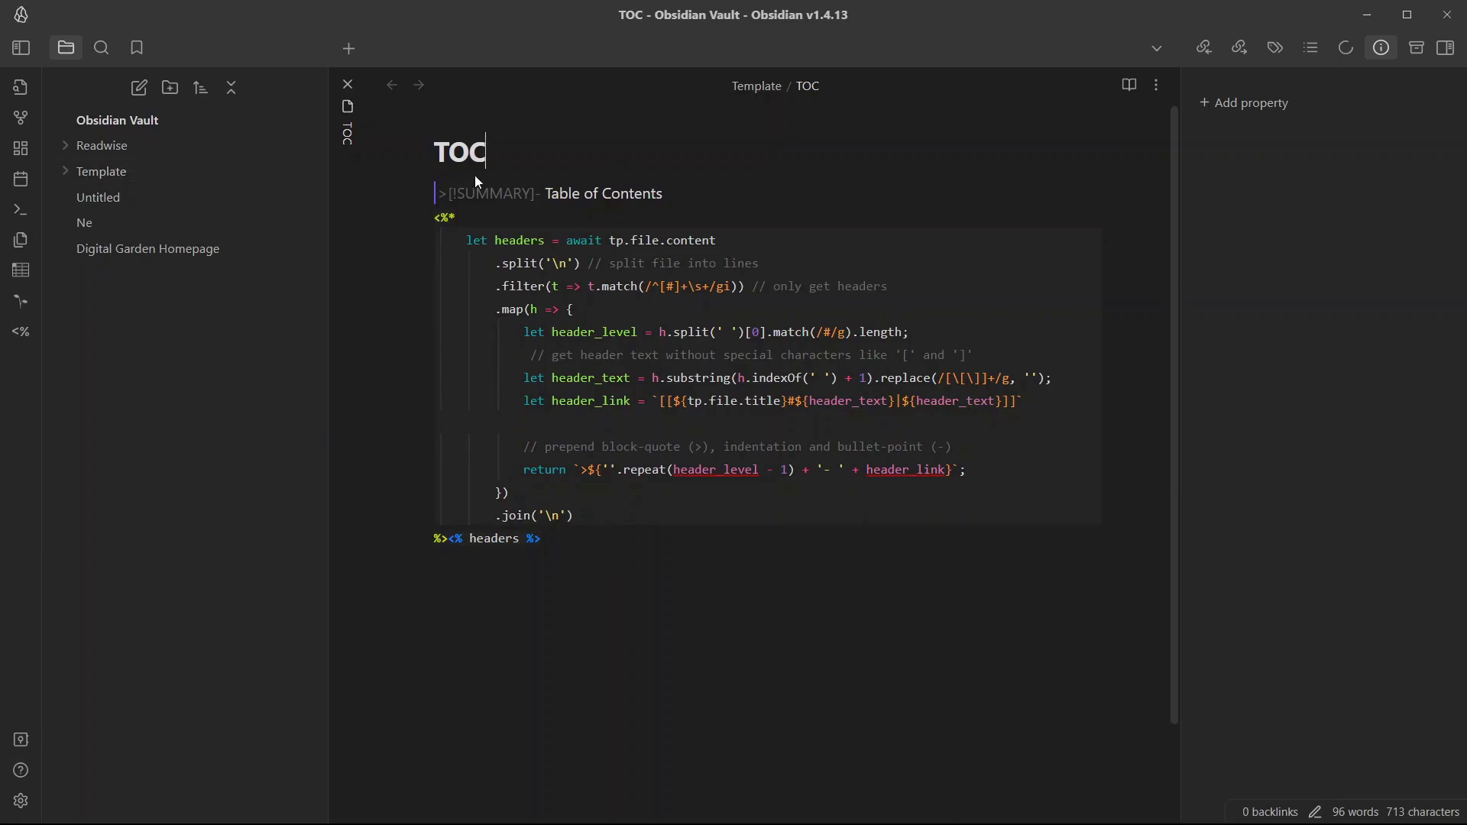
{"action": "left_click_drag", "start_coordinate": [485, 152], "coordinate": [438, 150]}
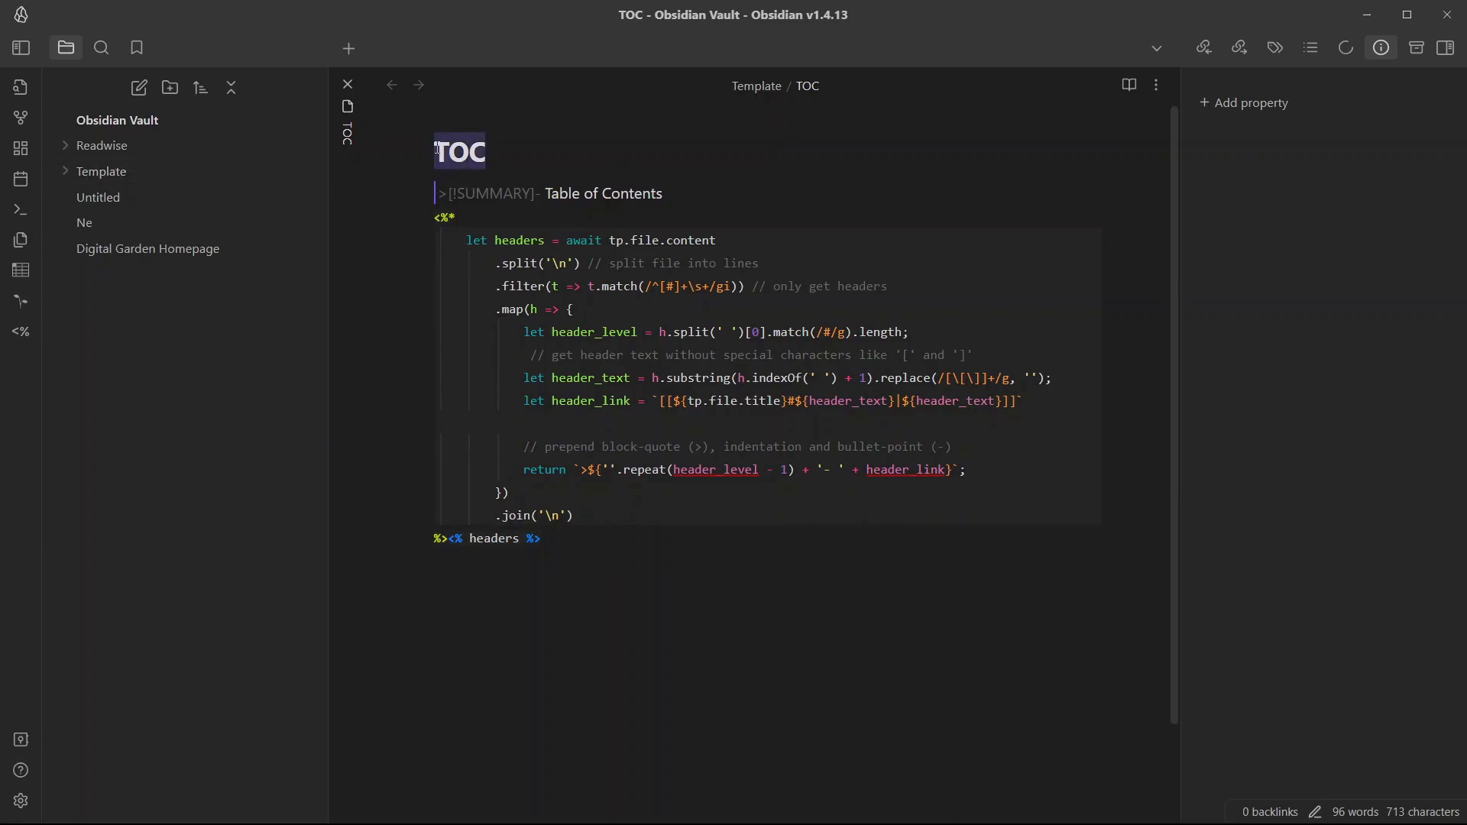
{"action": "left_click", "coordinate": [727, 509]}
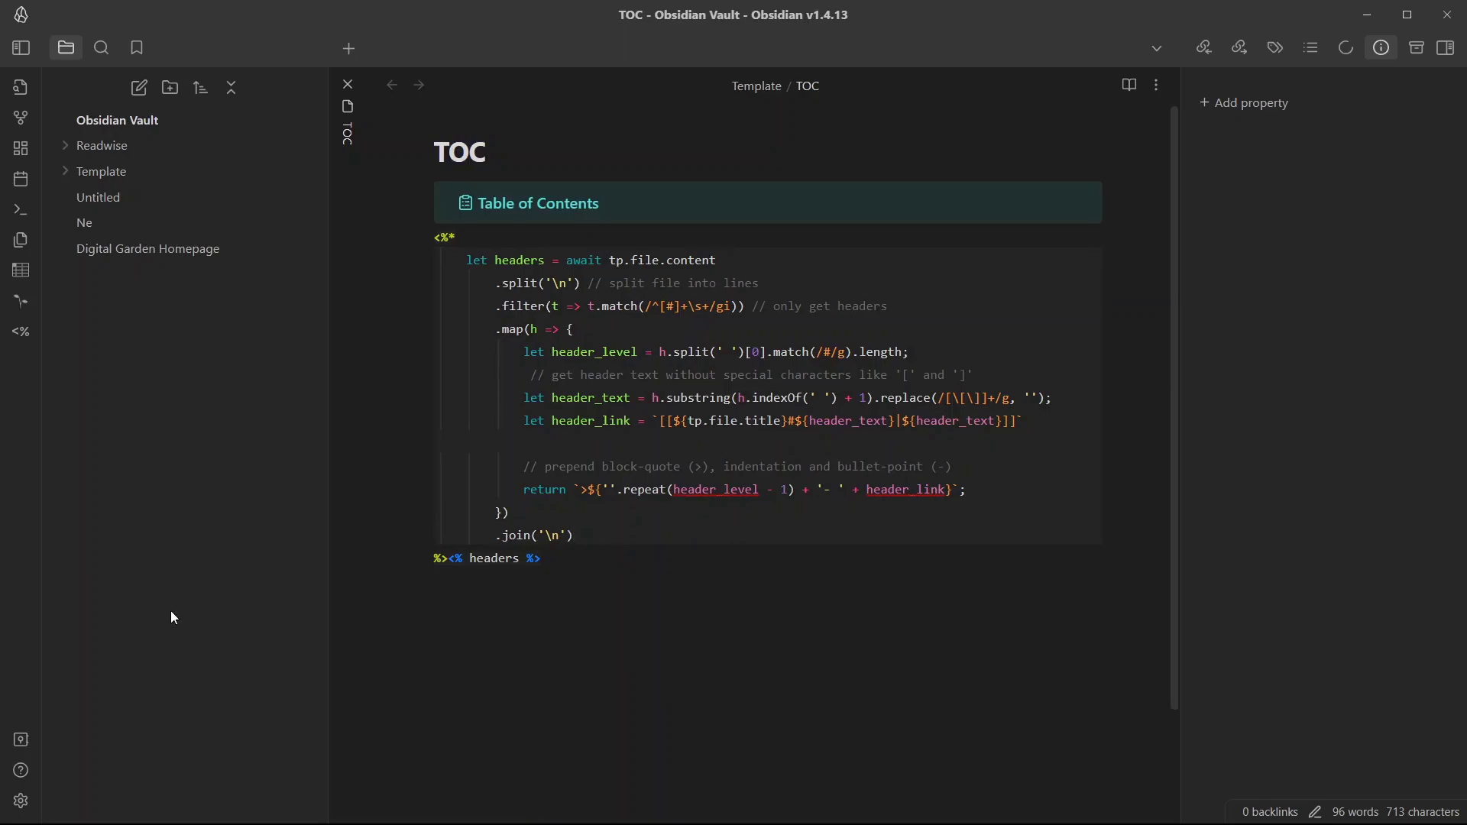
Step: Keep Templates as Templater's template folder location in Settings
{"action": "left_click", "coordinate": [20, 801]}
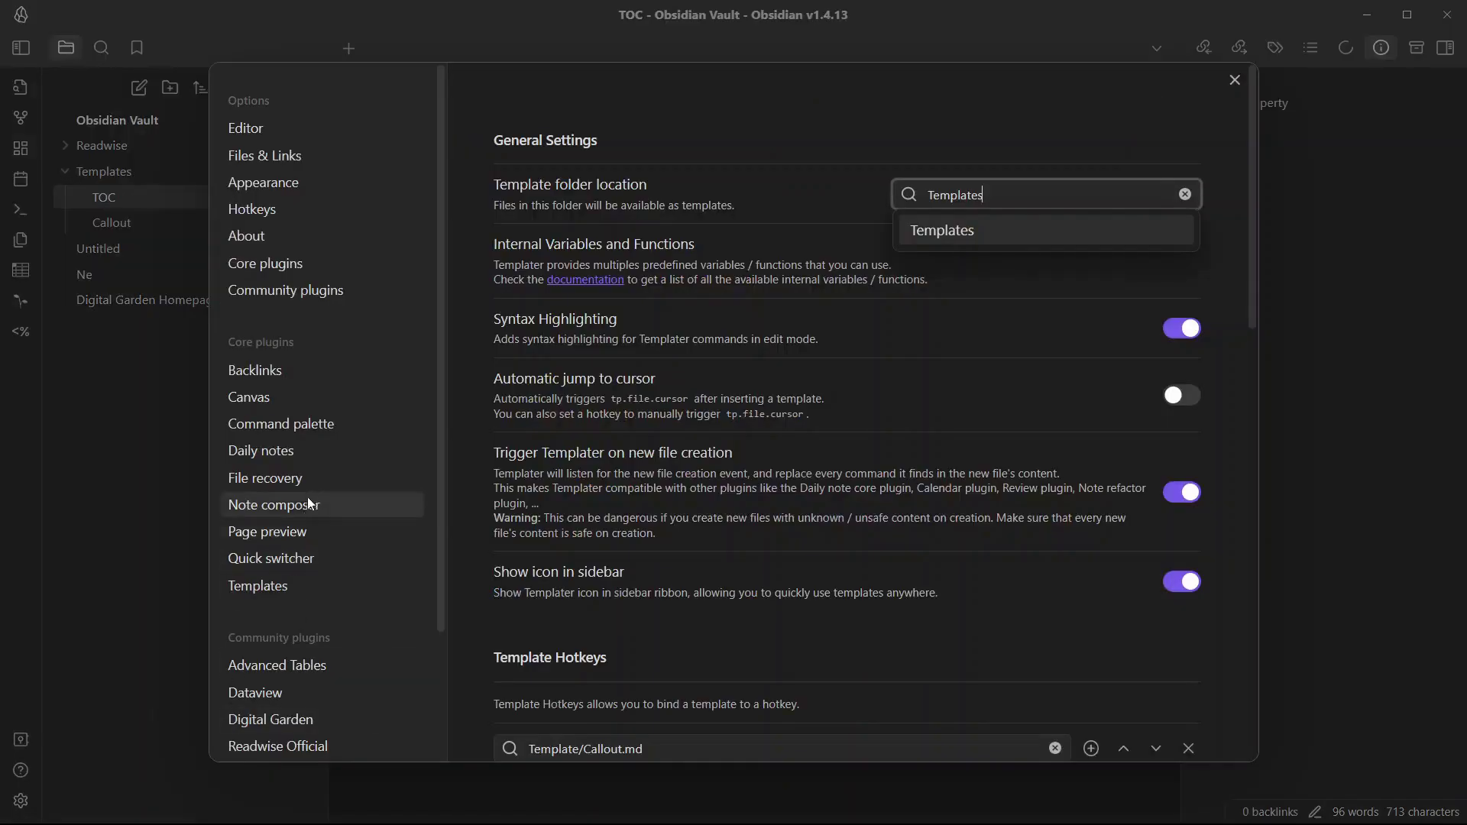
{"action": "scroll", "coordinate": [307, 496], "scroll_direction": "down", "scroll_amount": 3}
{"action": "left_click", "coordinate": [323, 672]}
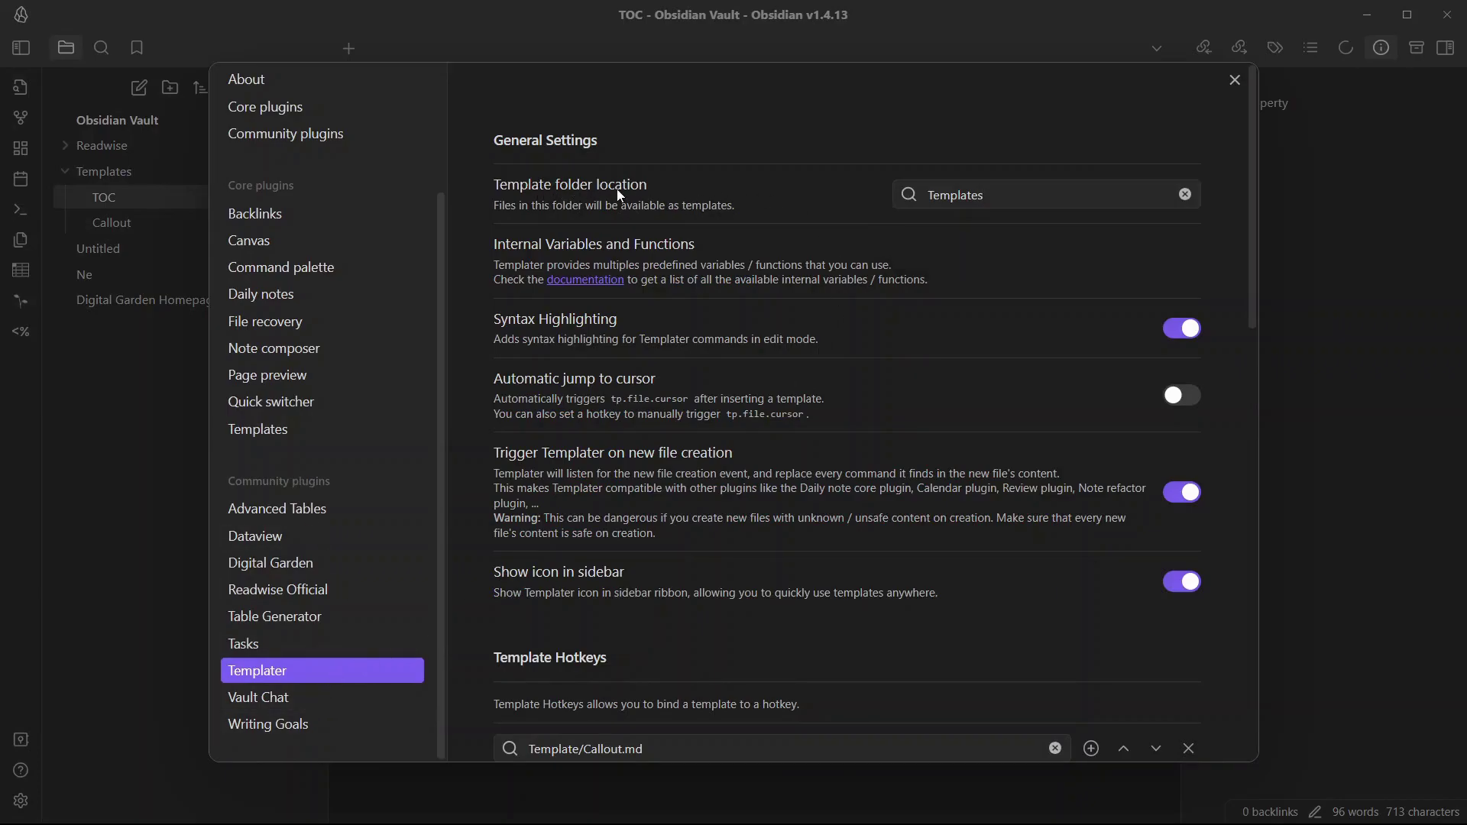
{"action": "left_click", "coordinate": [989, 190]}
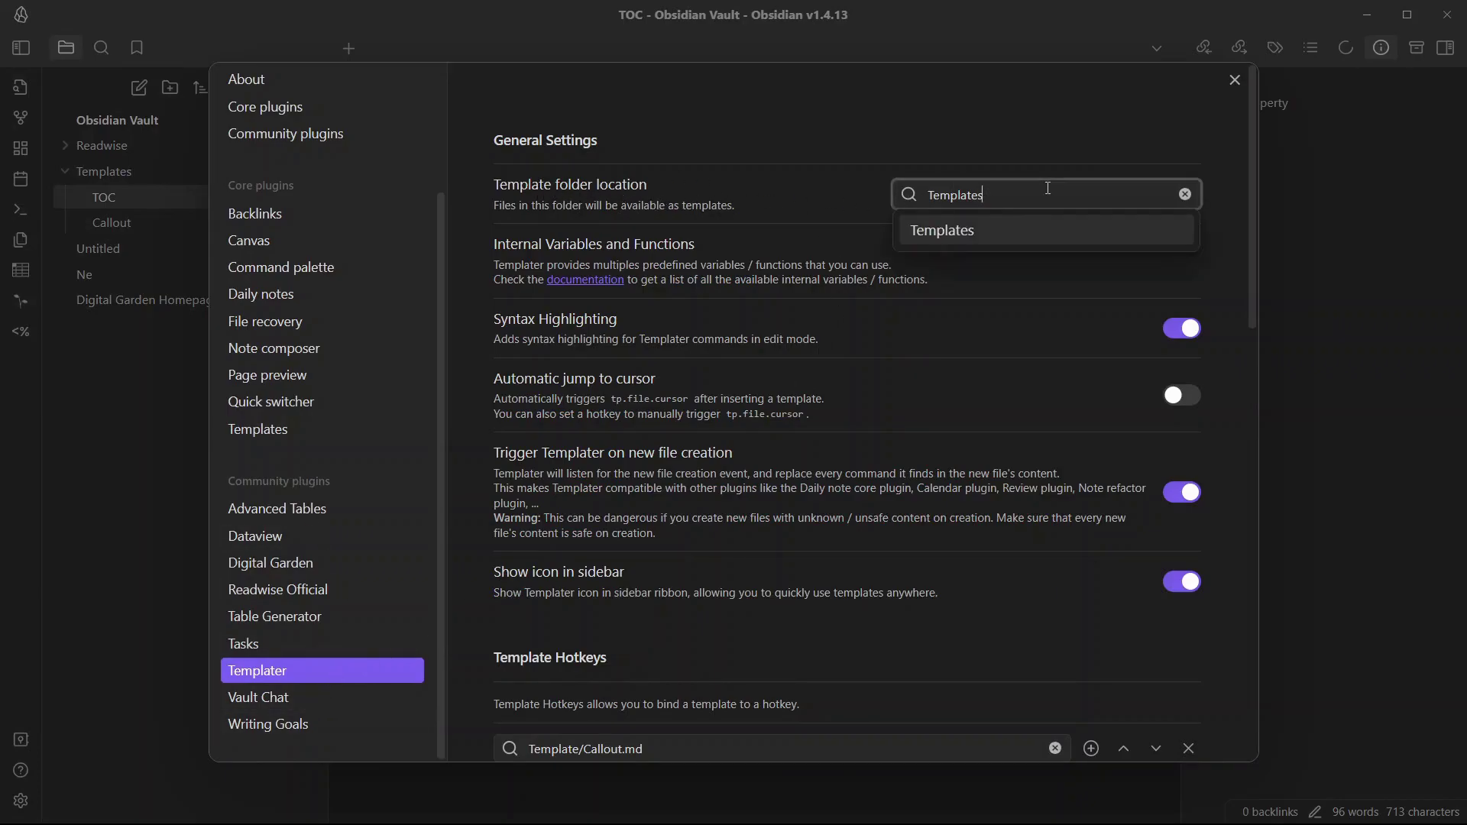
{"action": "left_click", "coordinate": [991, 231]}
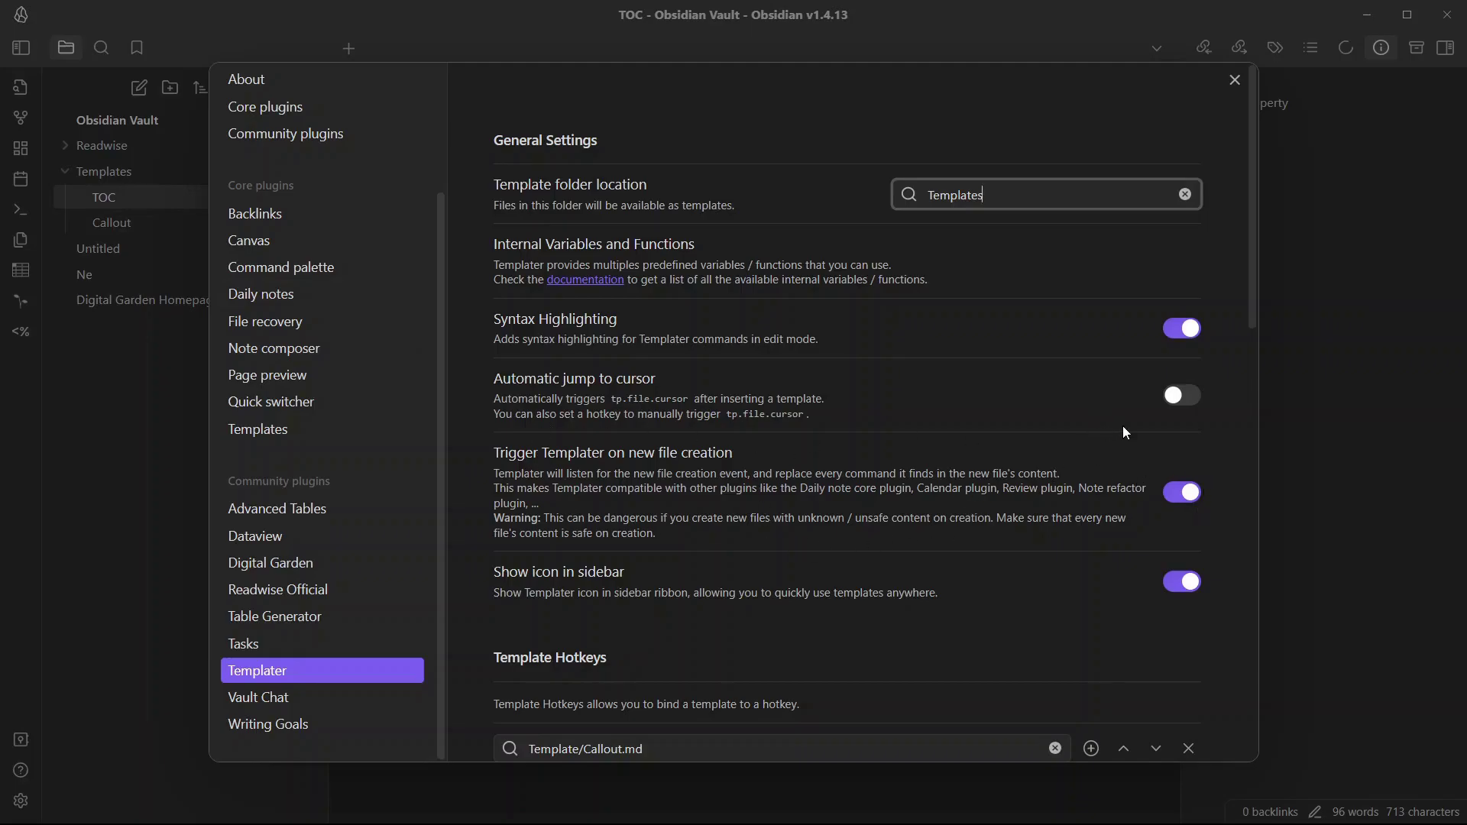
Step: Add Templates/TOC.md as a Templater hotkey template and start assigning its insert shortcut
{"action": "scroll", "coordinate": [1122, 424], "scroll_direction": "down", "scroll_amount": 3}
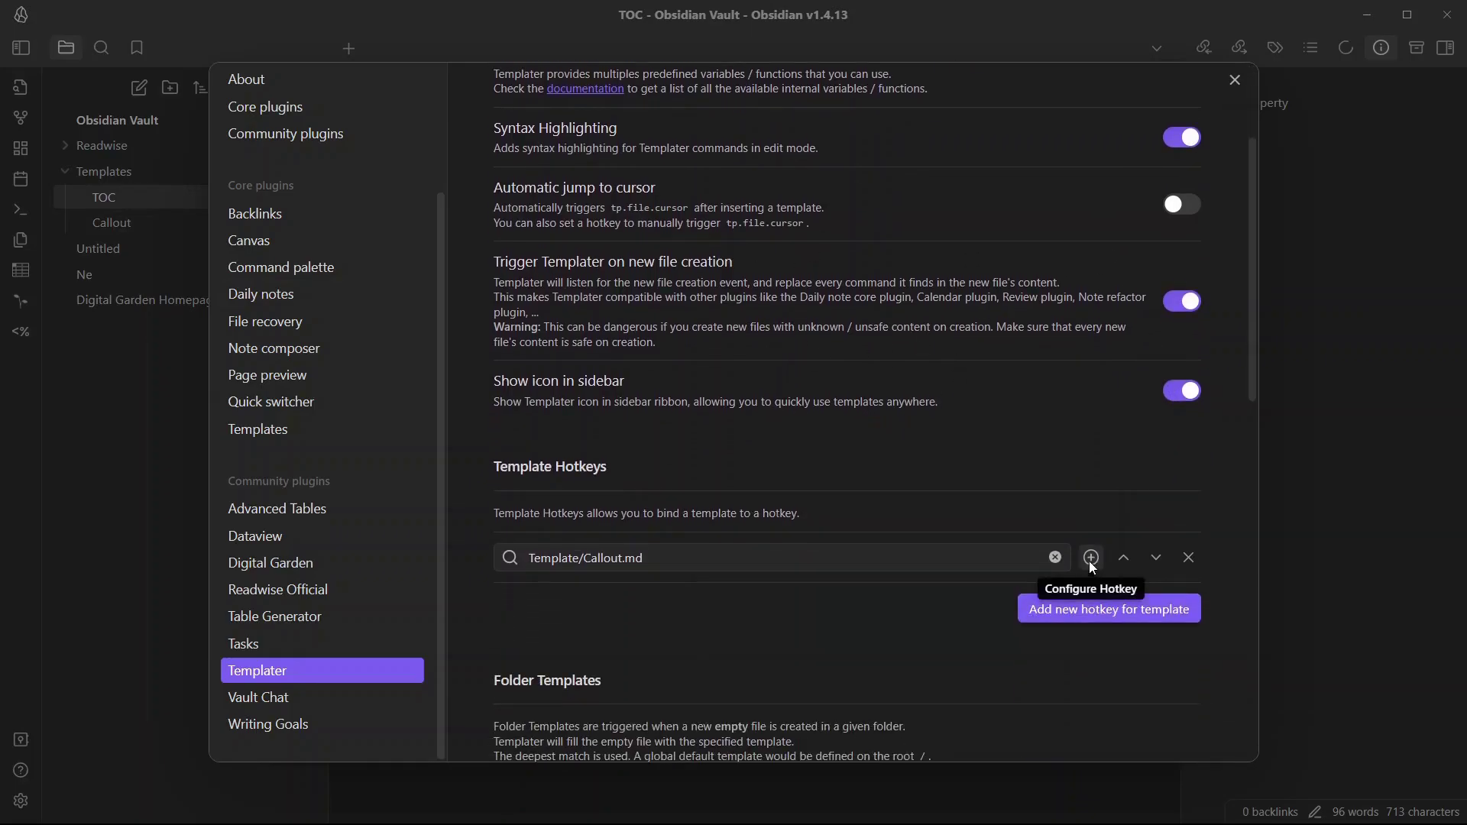
{"action": "left_click", "coordinate": [1111, 613]}
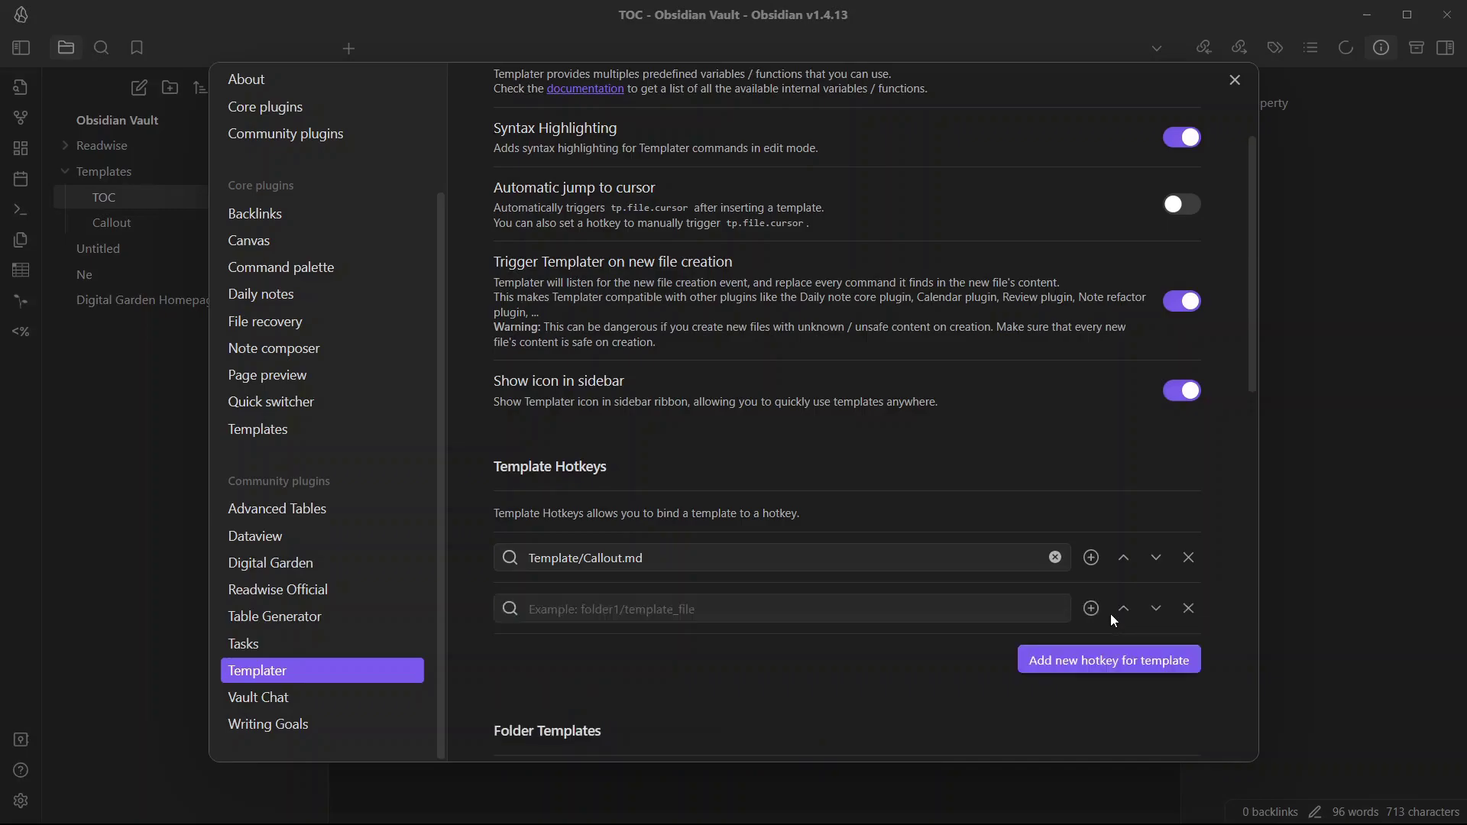
{"action": "left_click", "coordinate": [766, 609]}
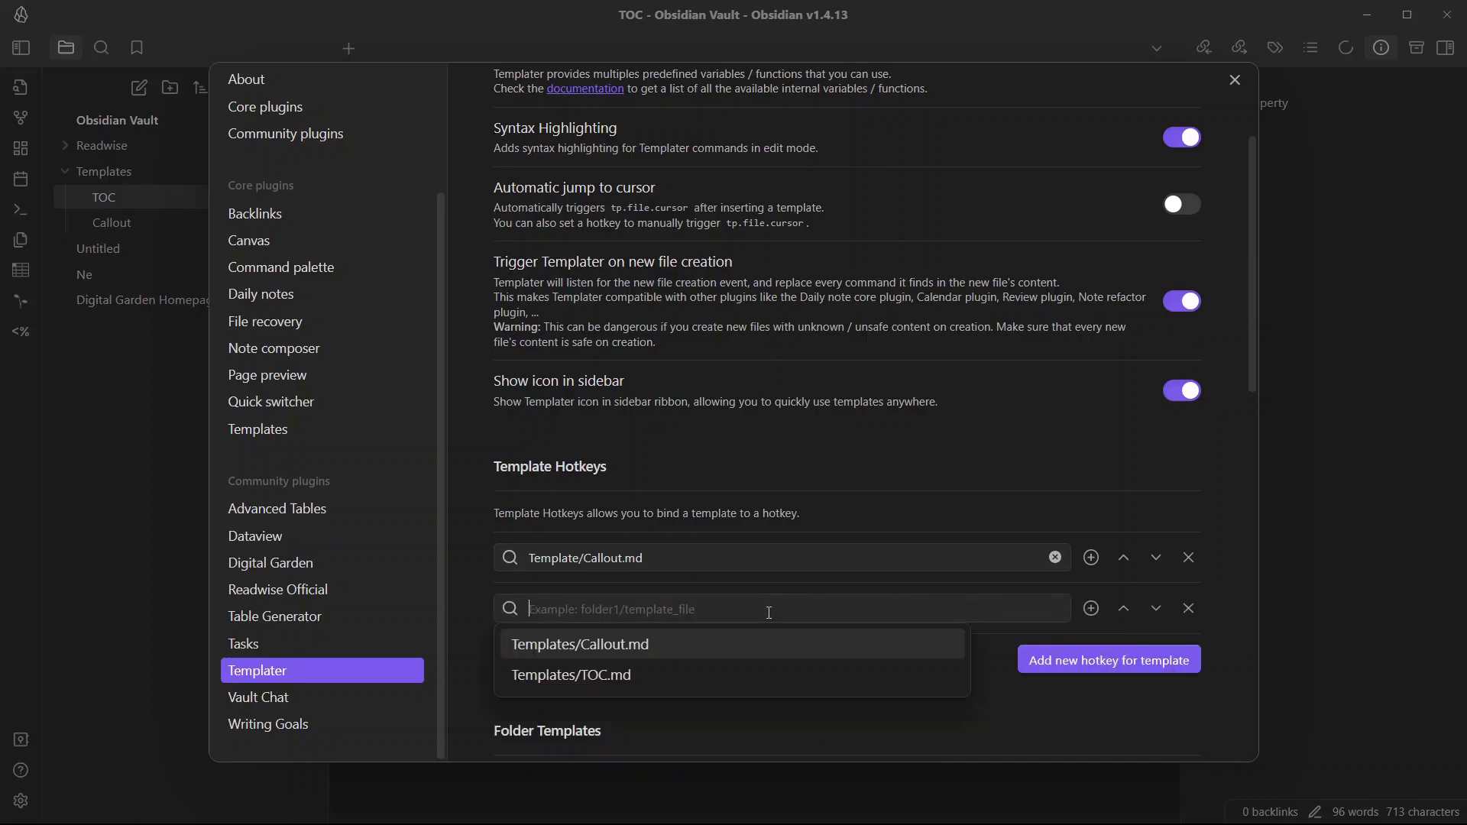
{"action": "left_click", "coordinate": [683, 681]}
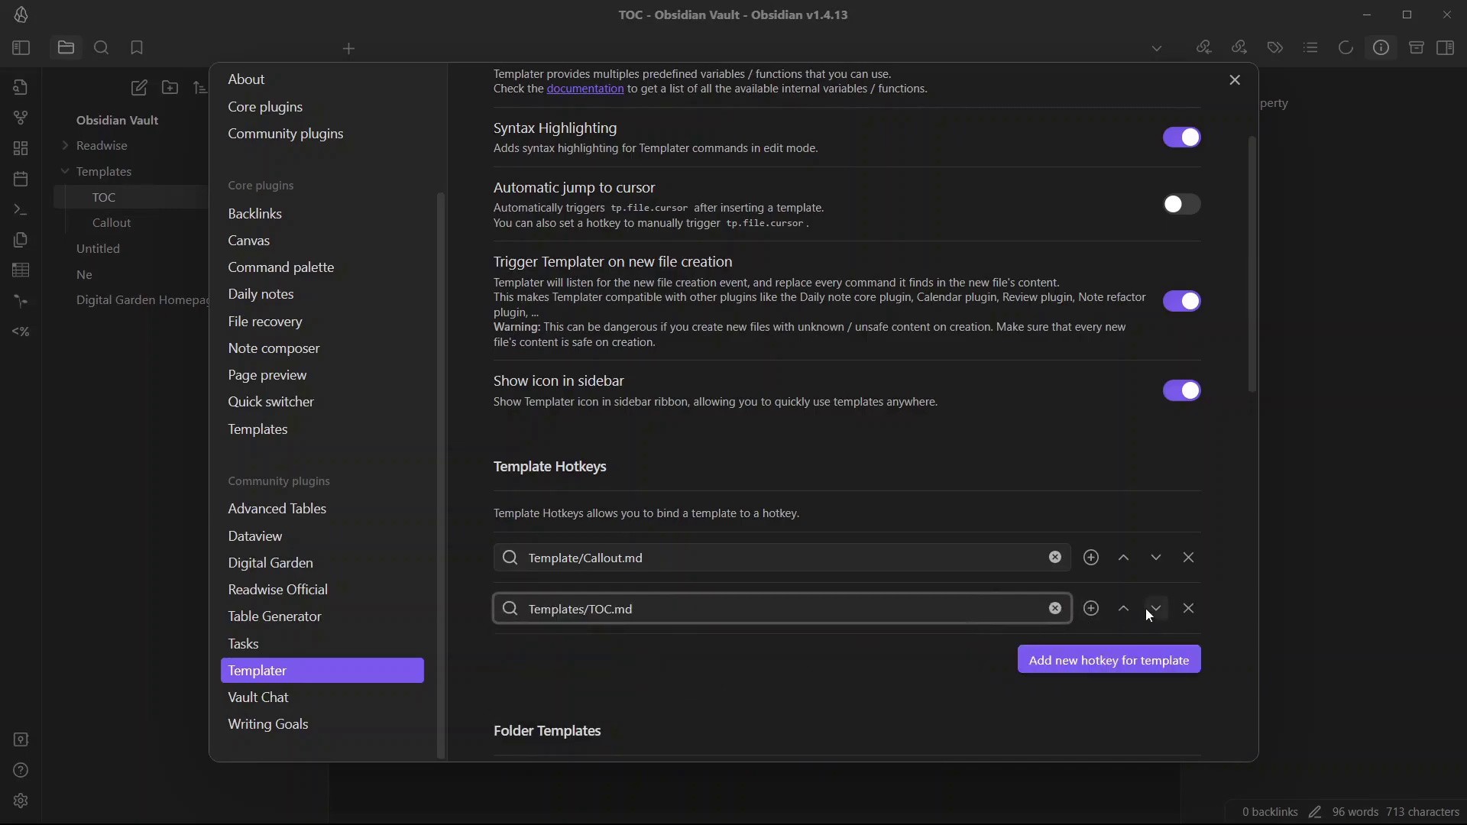
{"action": "left_click", "coordinate": [1092, 610]}
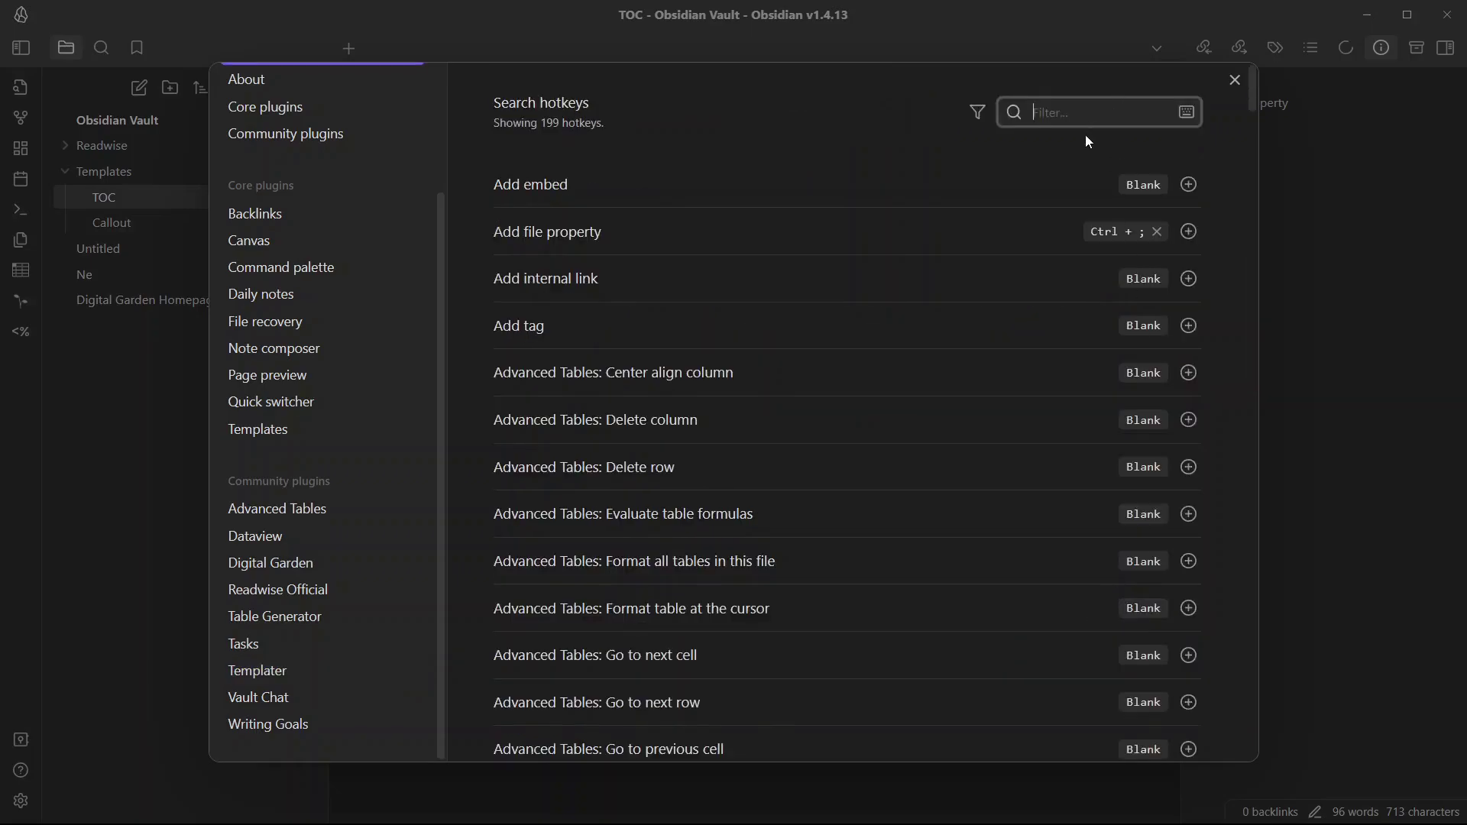
{"action": "type", "text": "toc"}
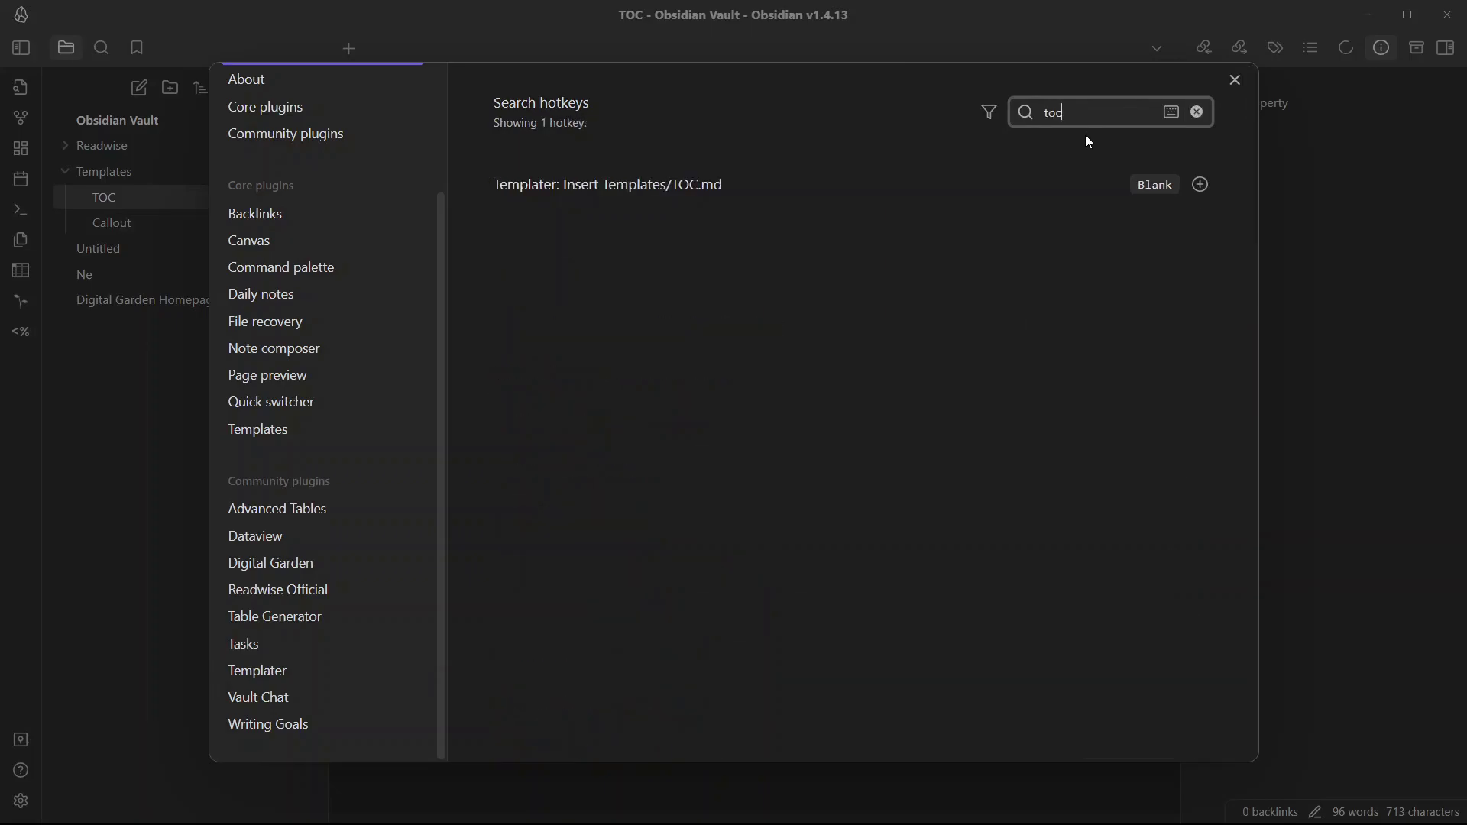
{"action": "left_click", "coordinate": [1201, 185]}
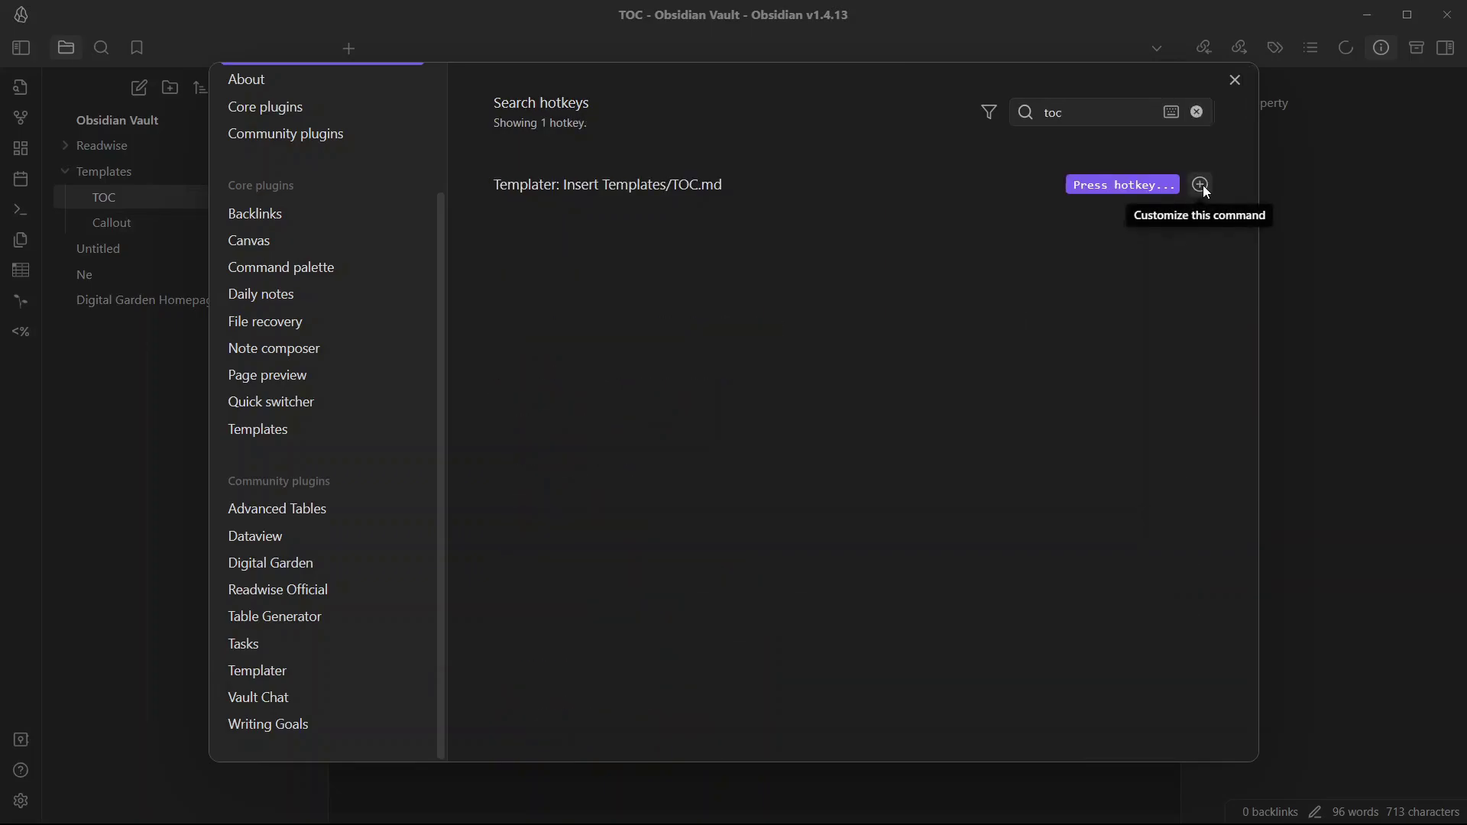
{"action": "key", "text": "Escape"}
{"action": "key", "text": "Escape"}
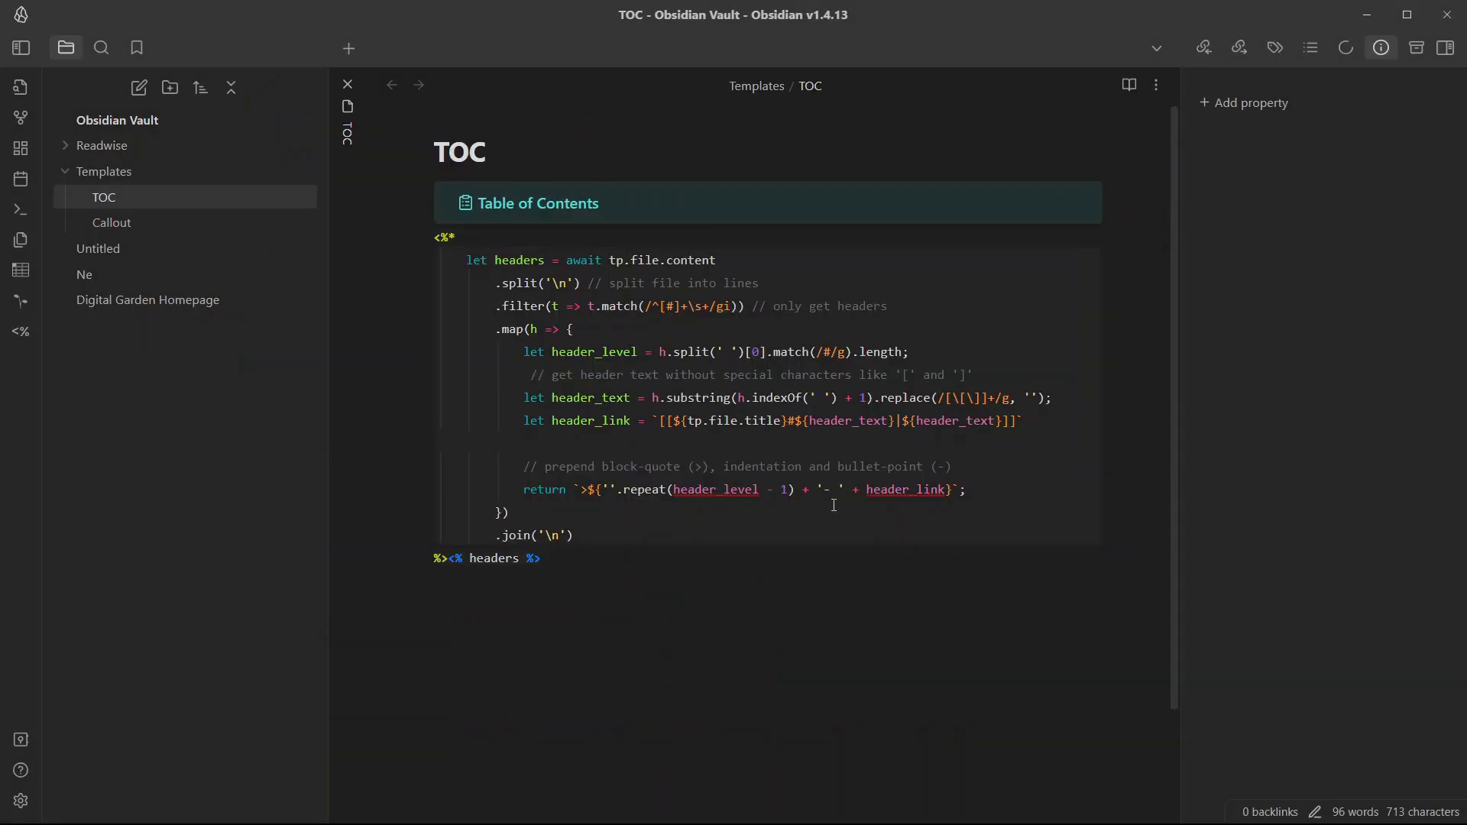
Step: Title the new note 'TOC Example' and add Markdown headings Heading 1 through Heading 7
{"action": "key", "text": "ctrl+n"}
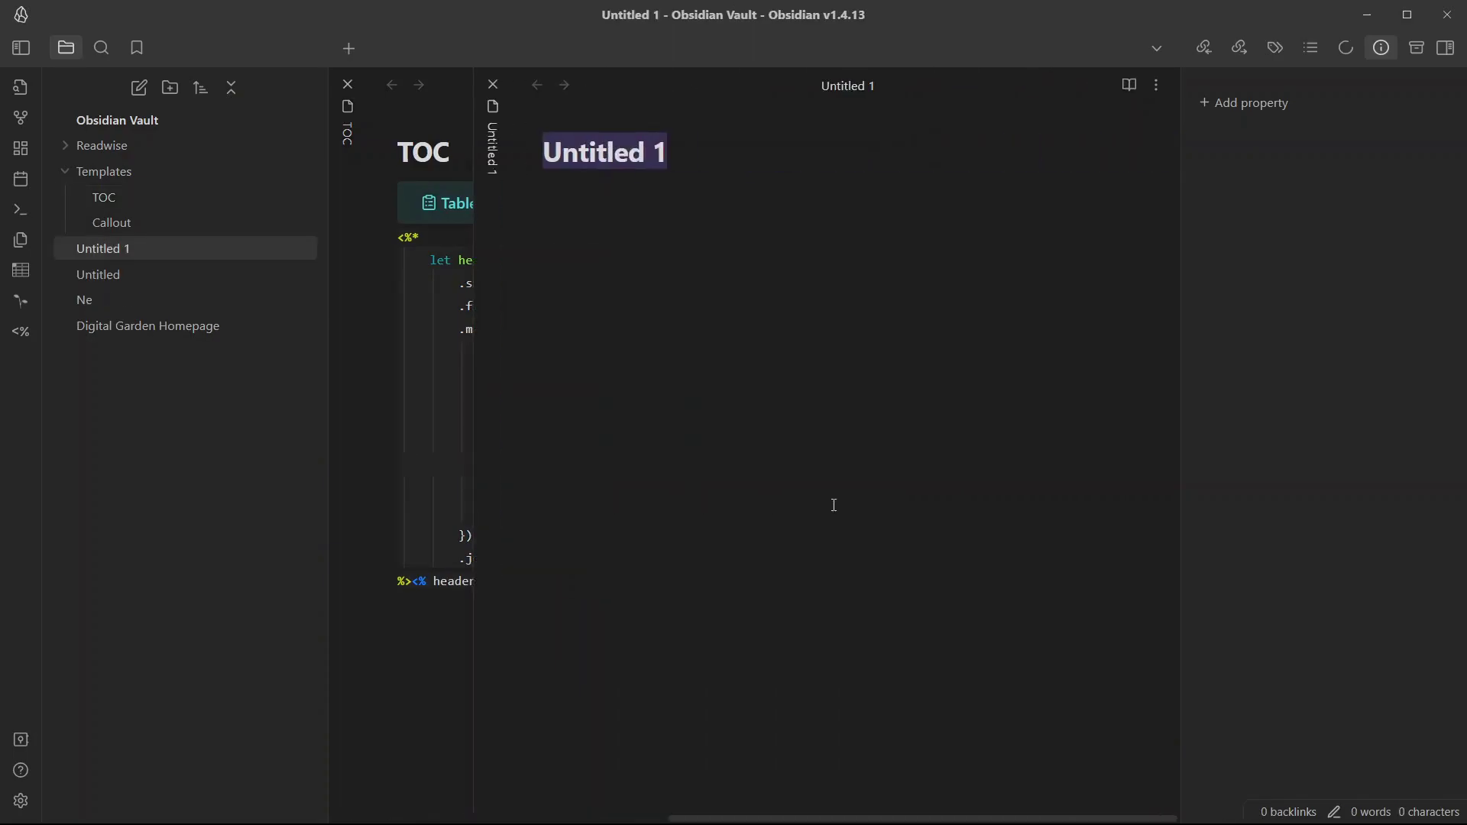
{"action": "type", "text": "TOC Example"}
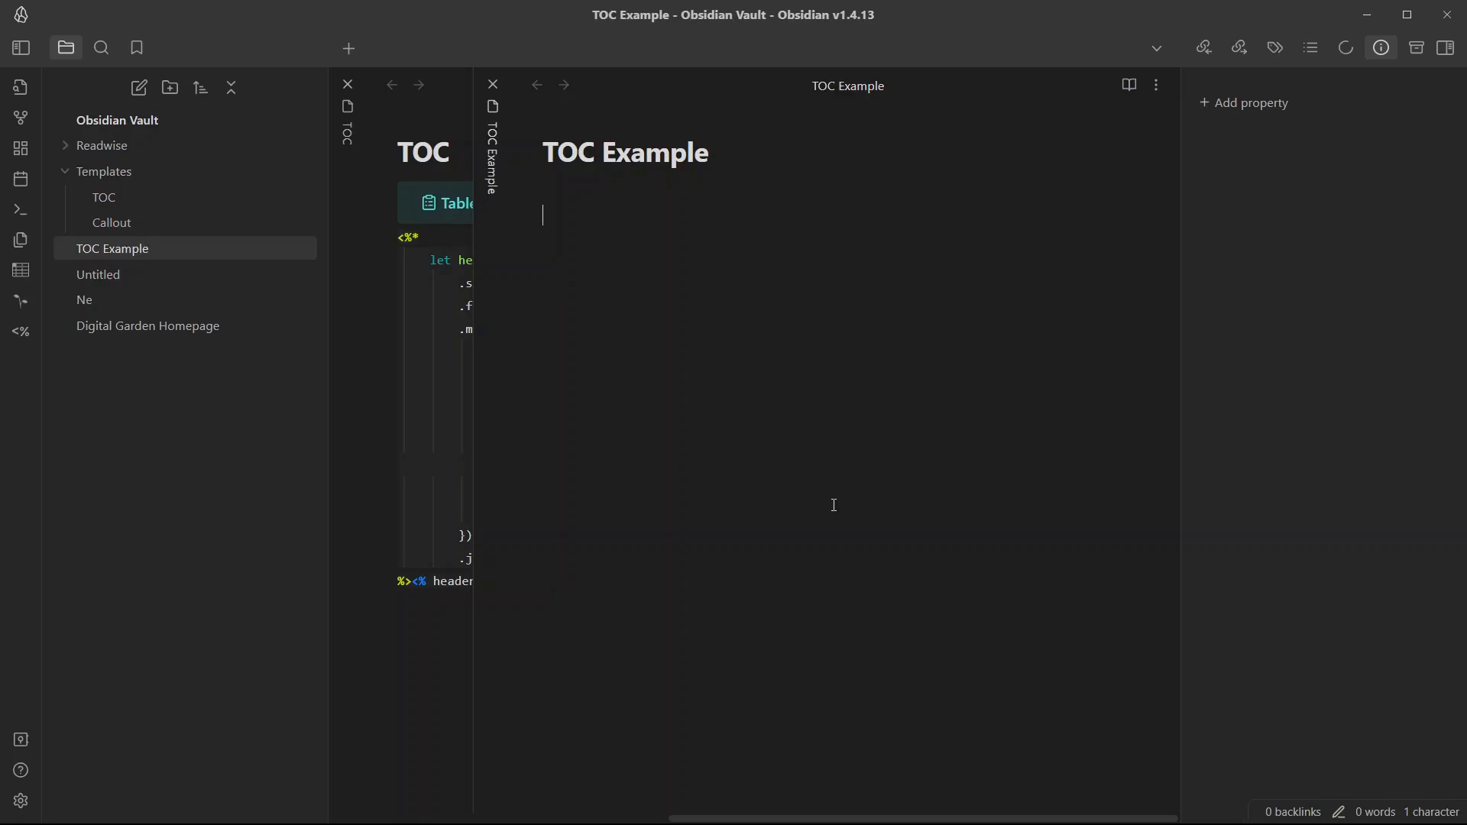
{"action": "type", "text": "# Heading 2"}
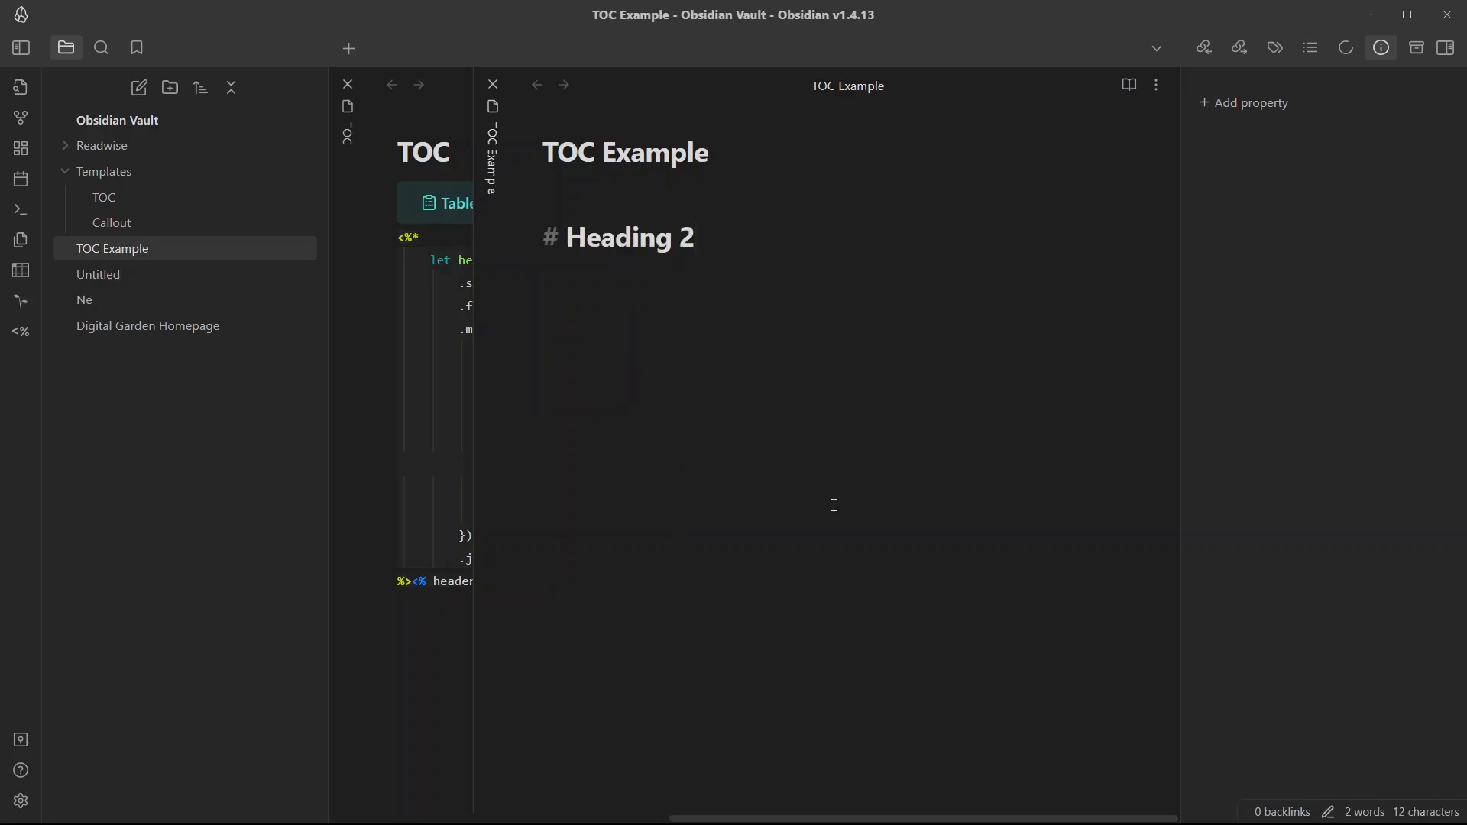
{"action": "key", "text": "BackSpace"}
{"action": "type", "text": "1"}
{"action": "key", "text": "Return"}
{"action": "type", "text": "# Heading 2"}
{"action": "key", "text": "Return"}
{"action": "type", "text": "## Headin"}
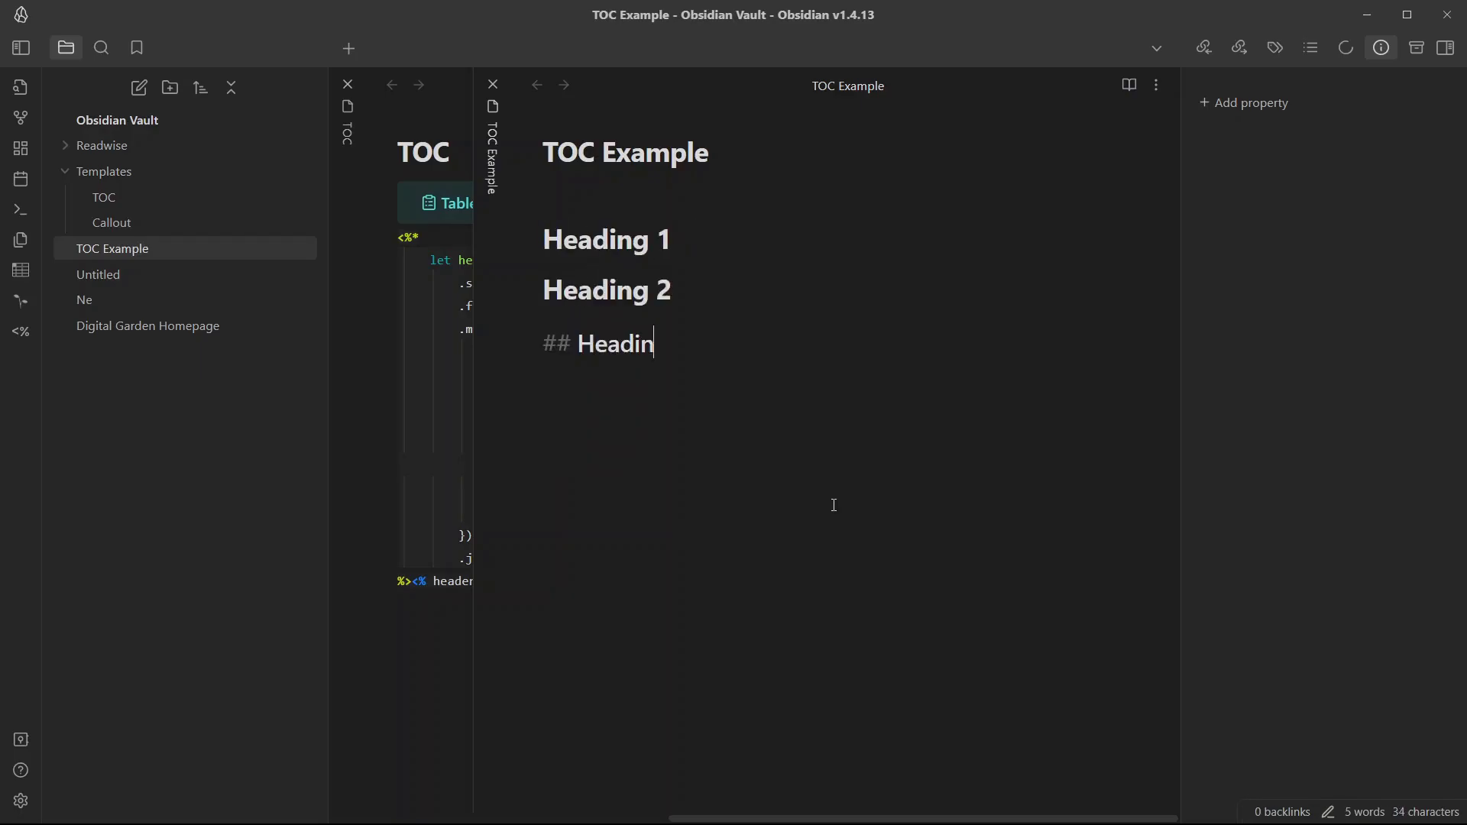
{"action": "type", "text": "g 3"}
{"action": "key", "text": "Return"}
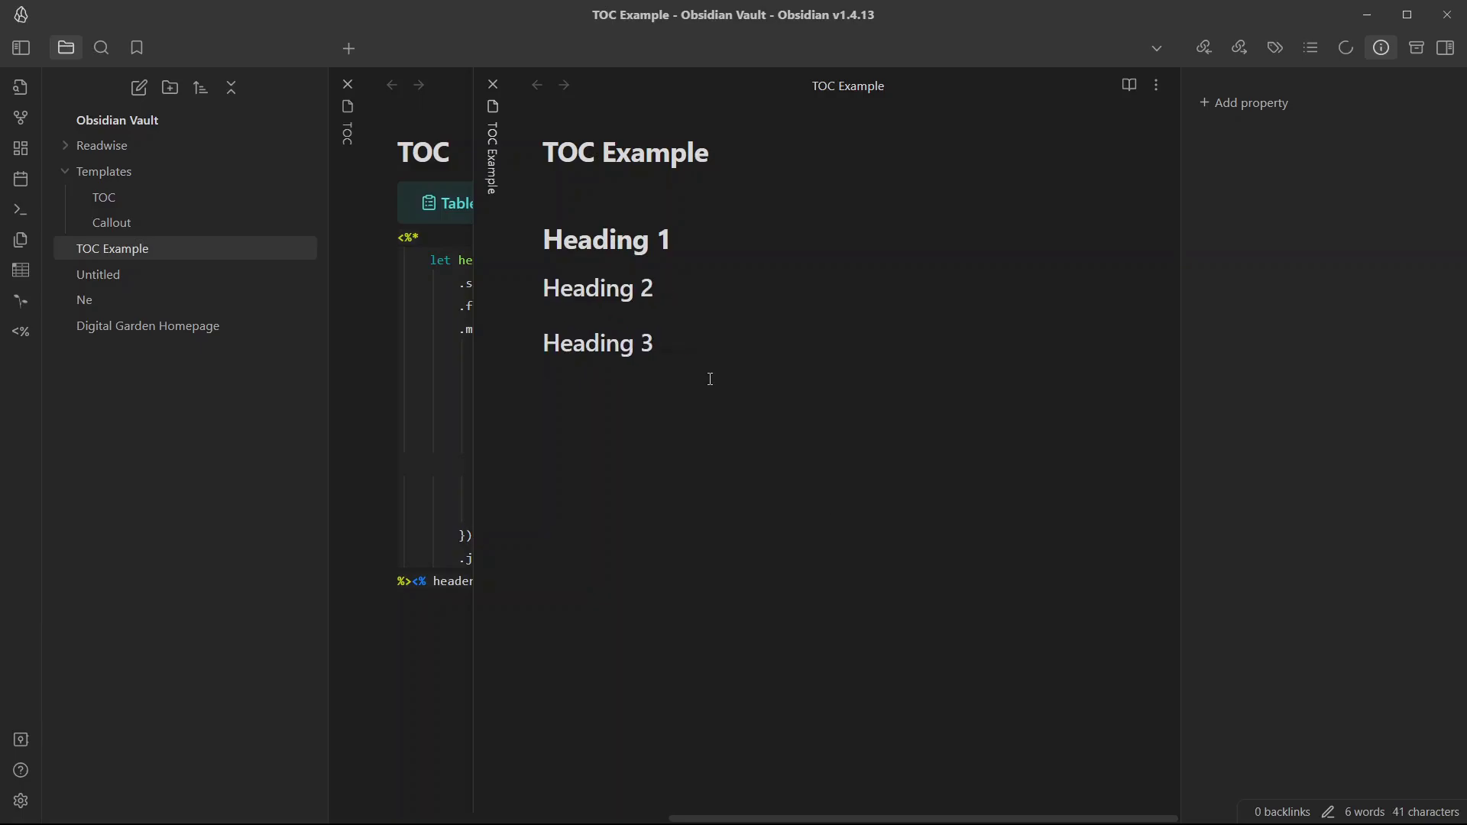
{"action": "type", "text": "## Heading 4 ### Heading 5 #### Heading 6 ## Heading 7"}
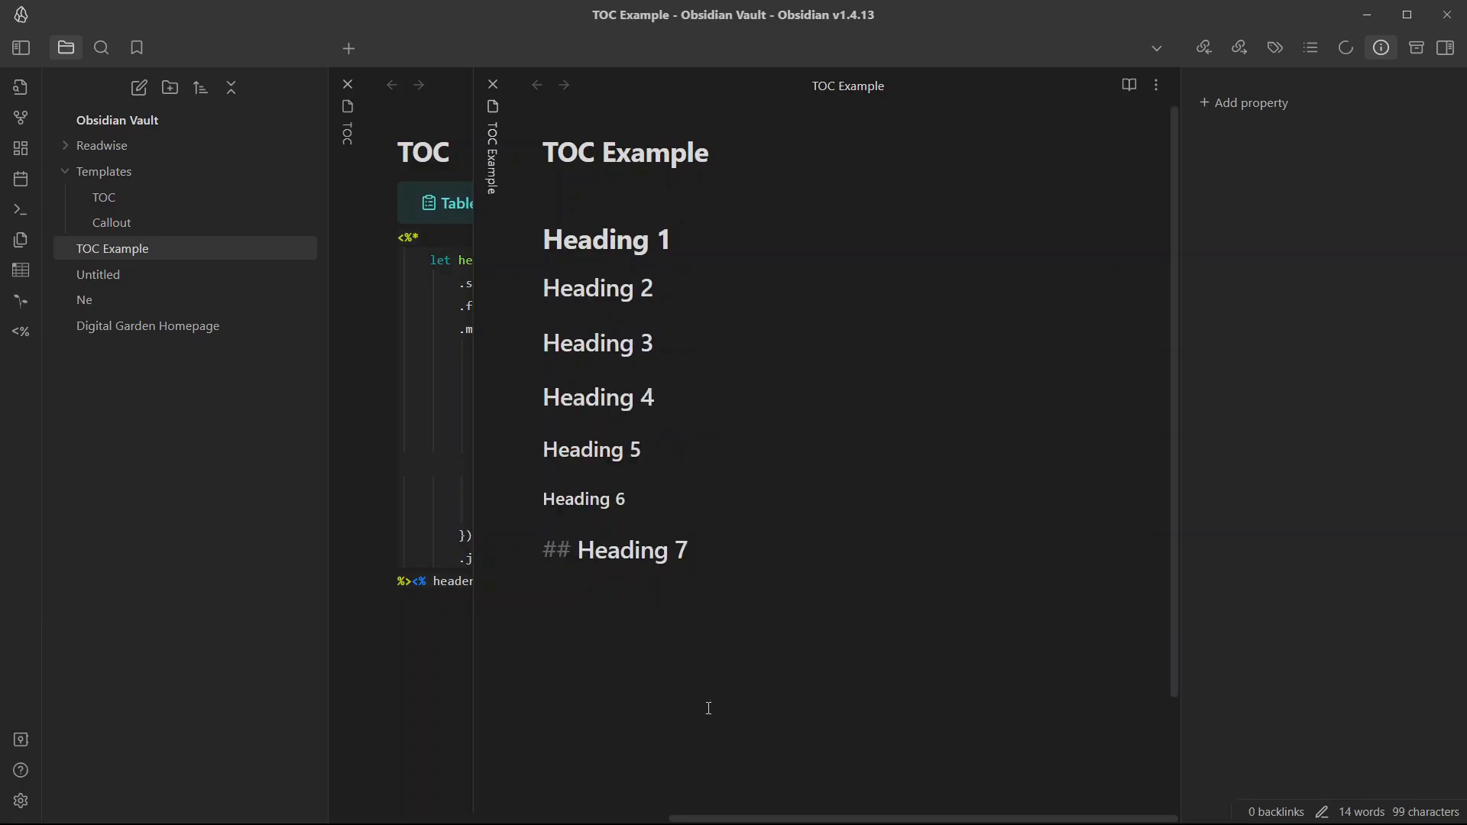
{"action": "key", "text": "Return"}
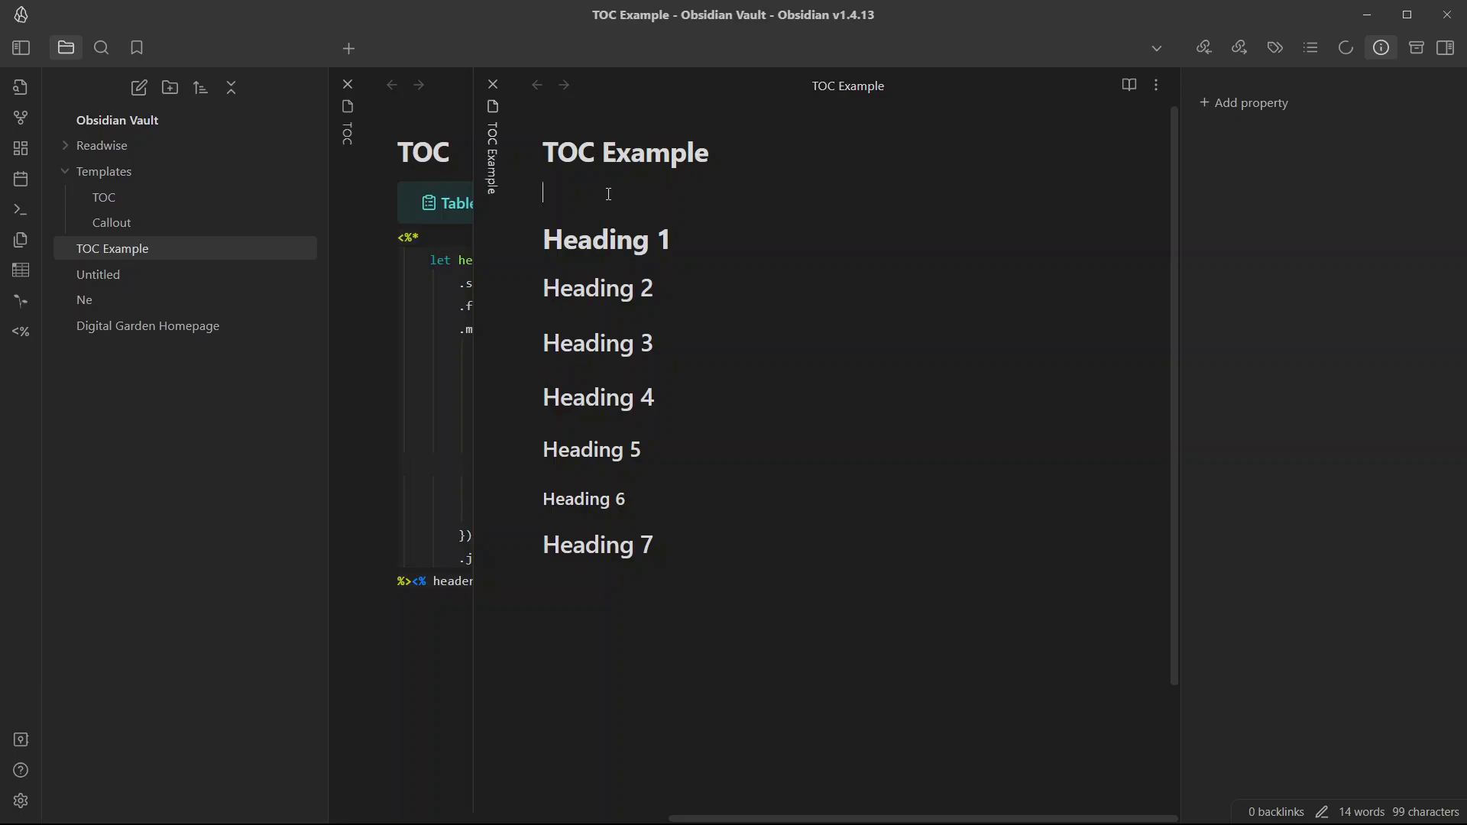
Step: Insert the TOC template into TOC Example via 'Templater: Open Insert Template modal'
{"action": "key", "text": "ctrl+p"}
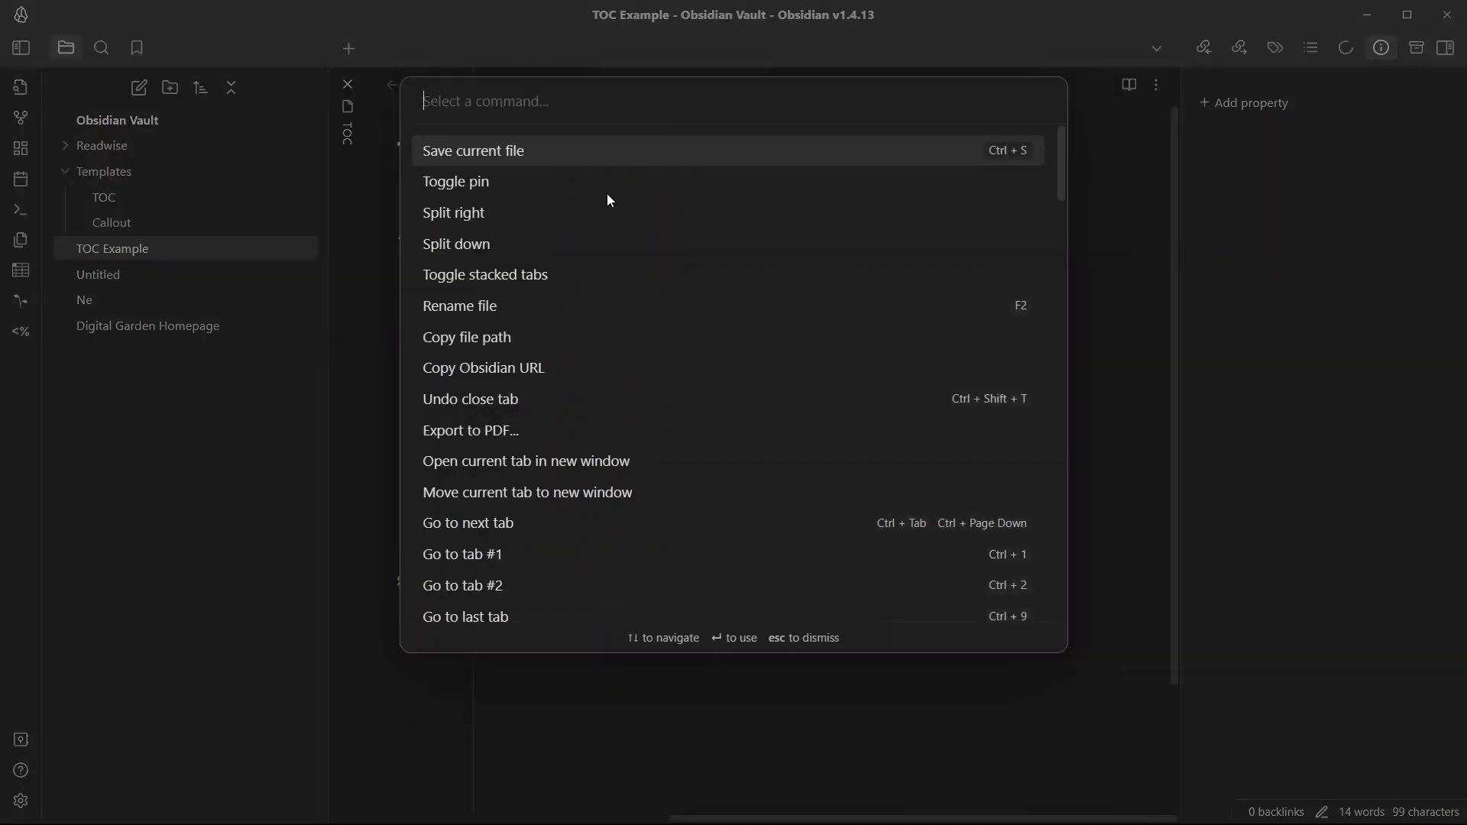
{"action": "type", "text": "templater"}
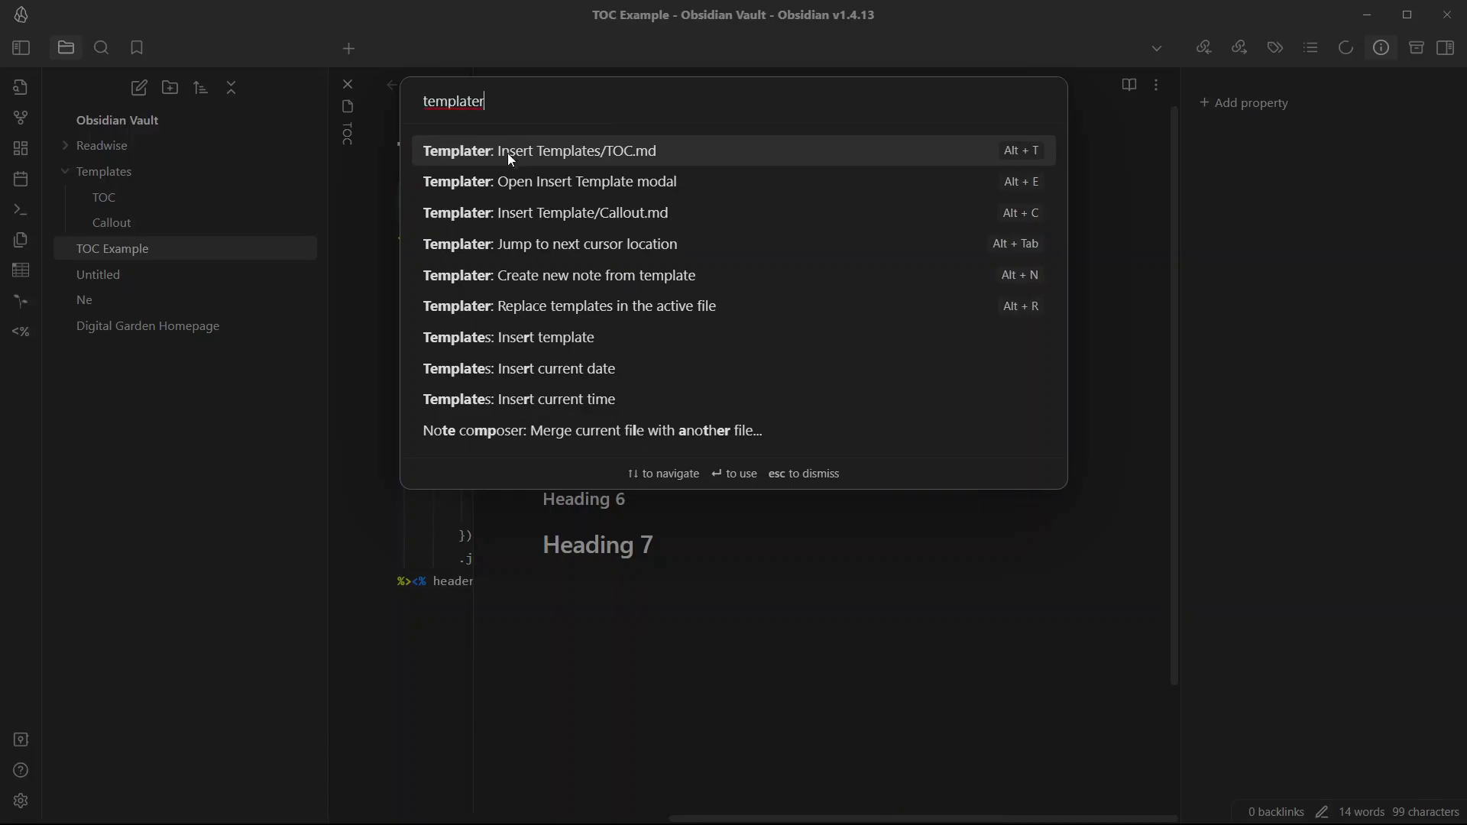
{"action": "left_click", "coordinate": [571, 191]}
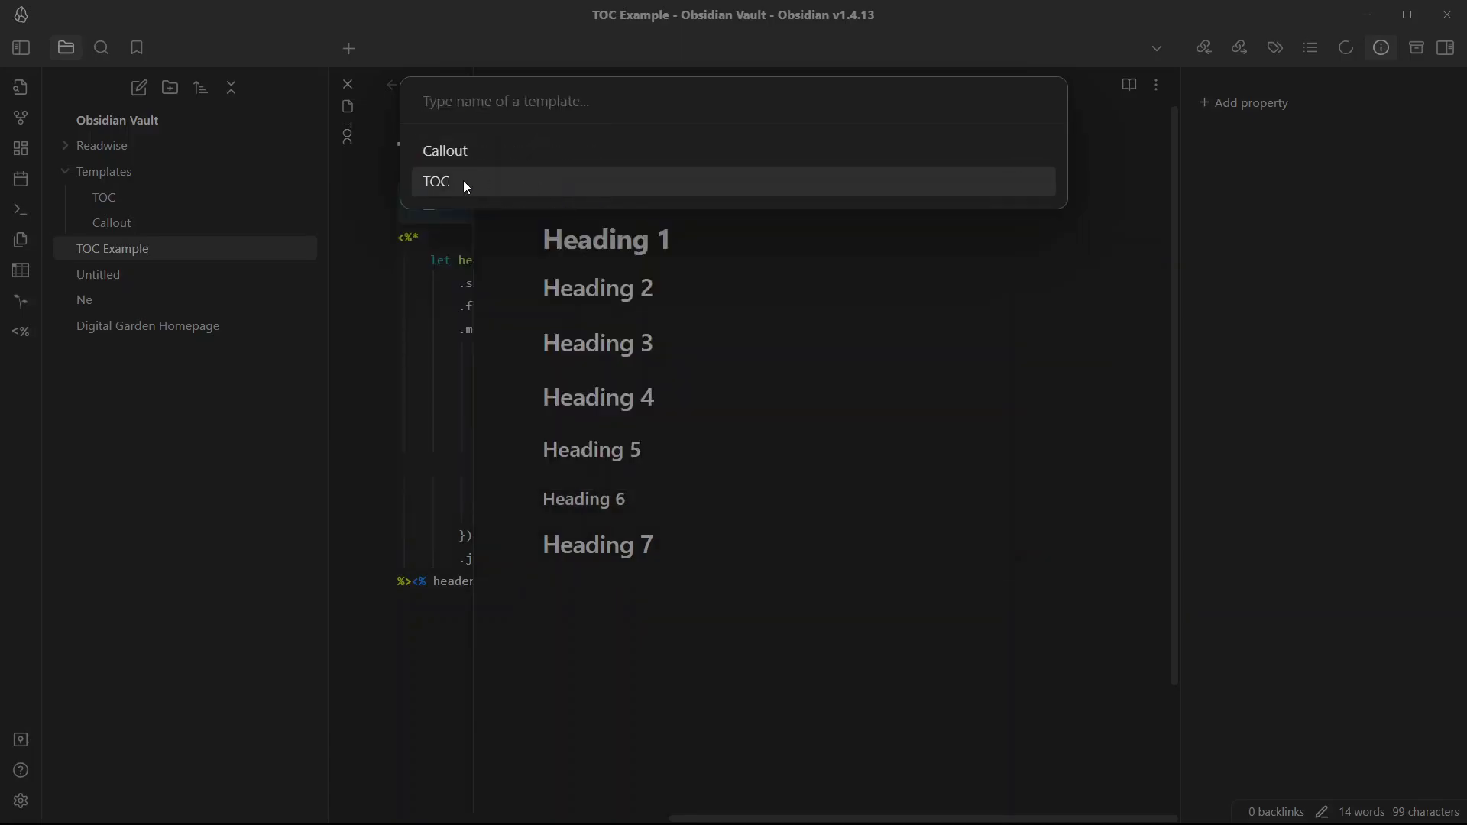
{"action": "left_click", "coordinate": [463, 181]}
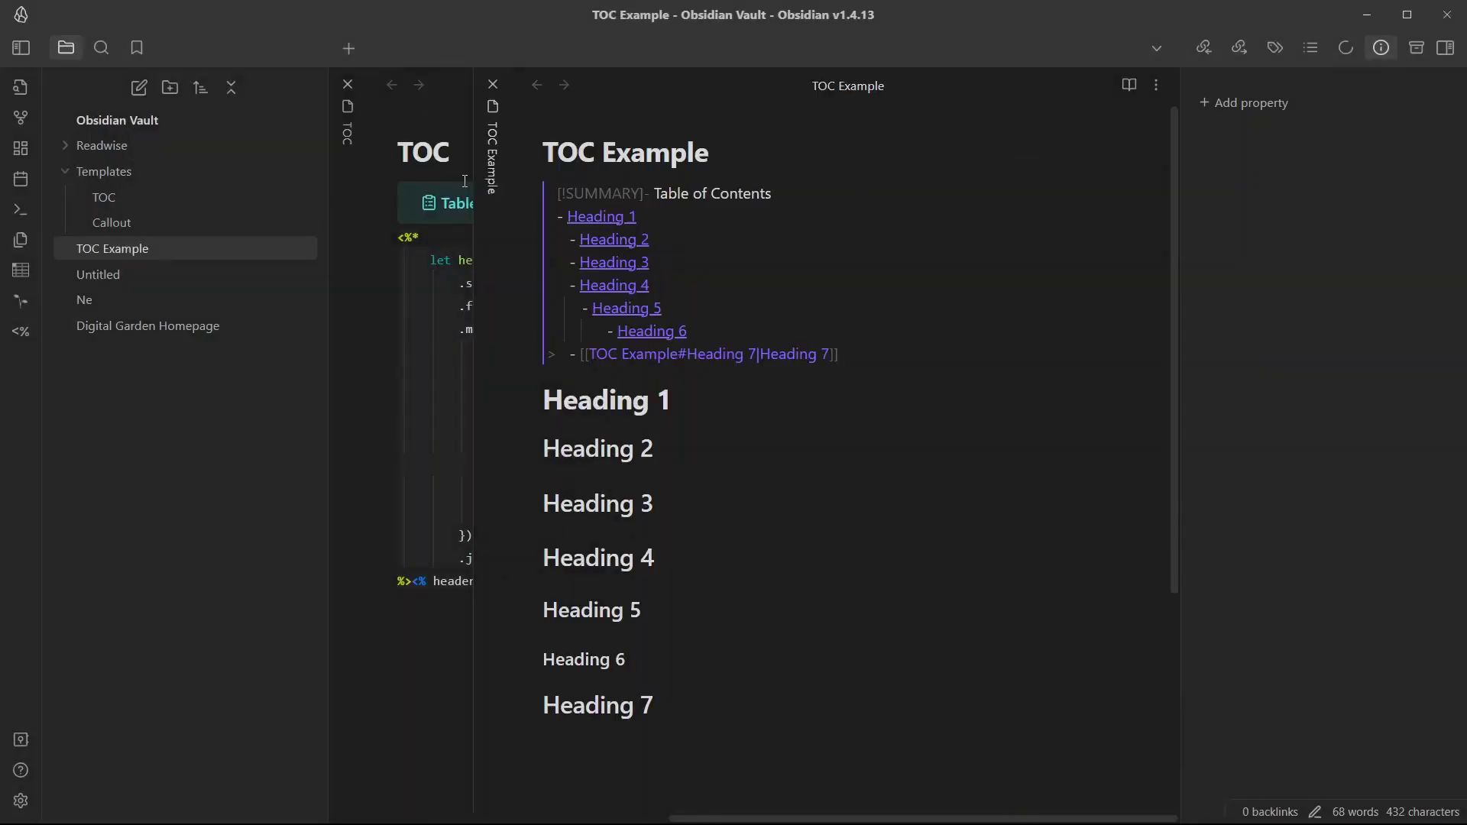
Step: Expand the Table of Contents callout in reading view, then again in editing view
{"action": "key", "text": "ctrl+e"}
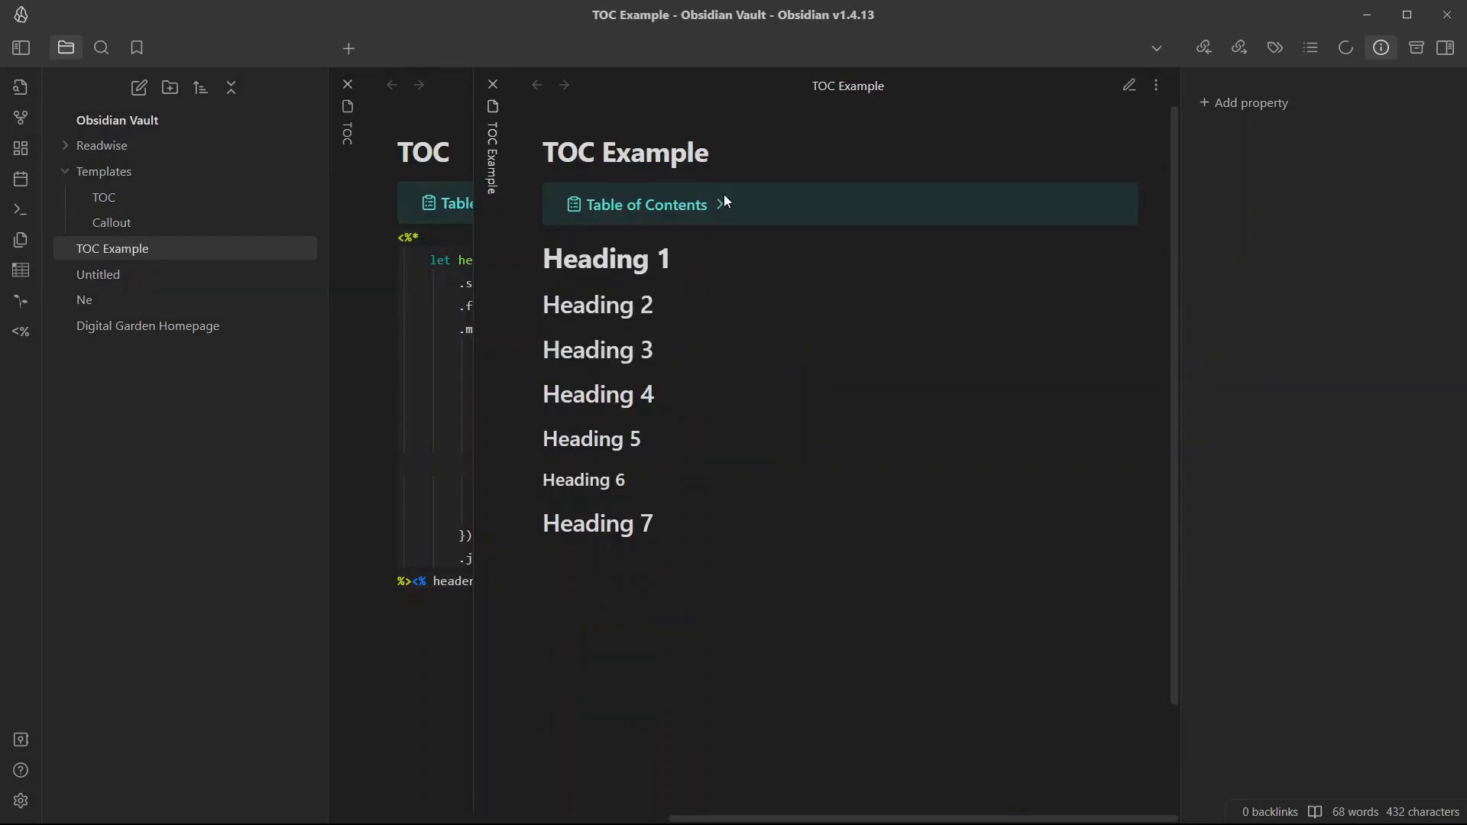
{"action": "left_click", "coordinate": [723, 203]}
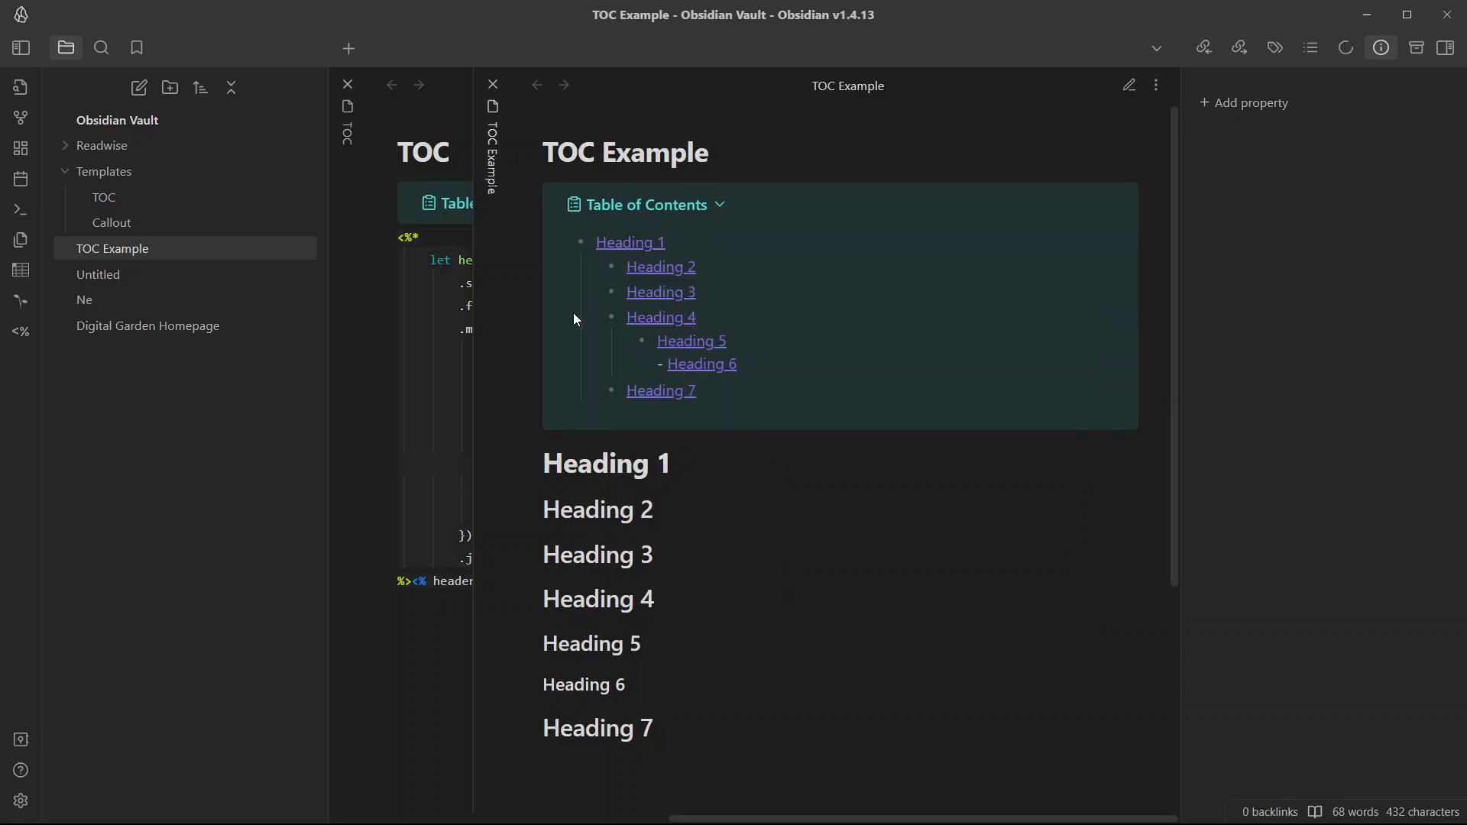
{"action": "key", "text": "ctrl+e"}
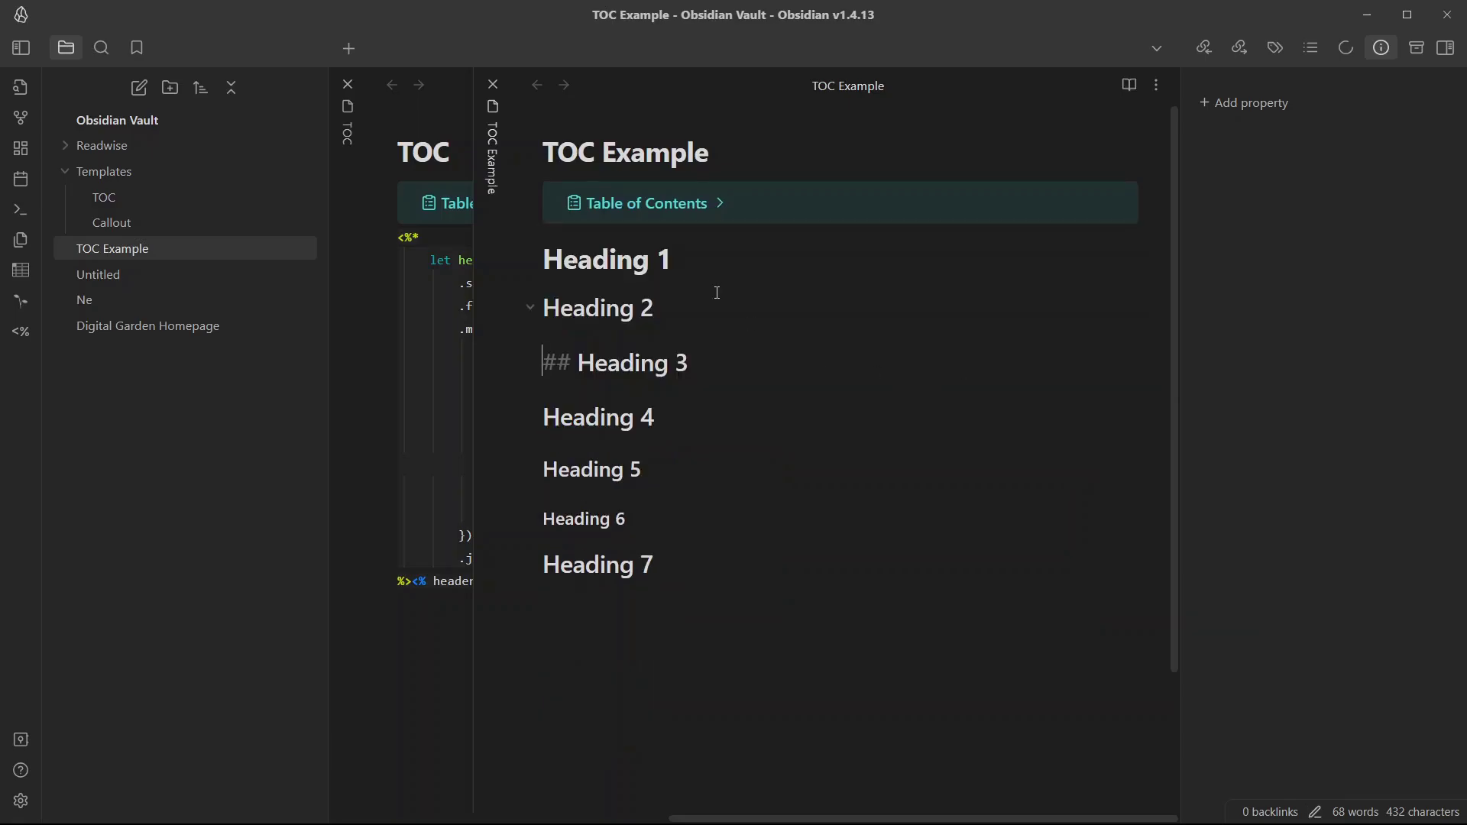
{"action": "left_click", "coordinate": [706, 208]}
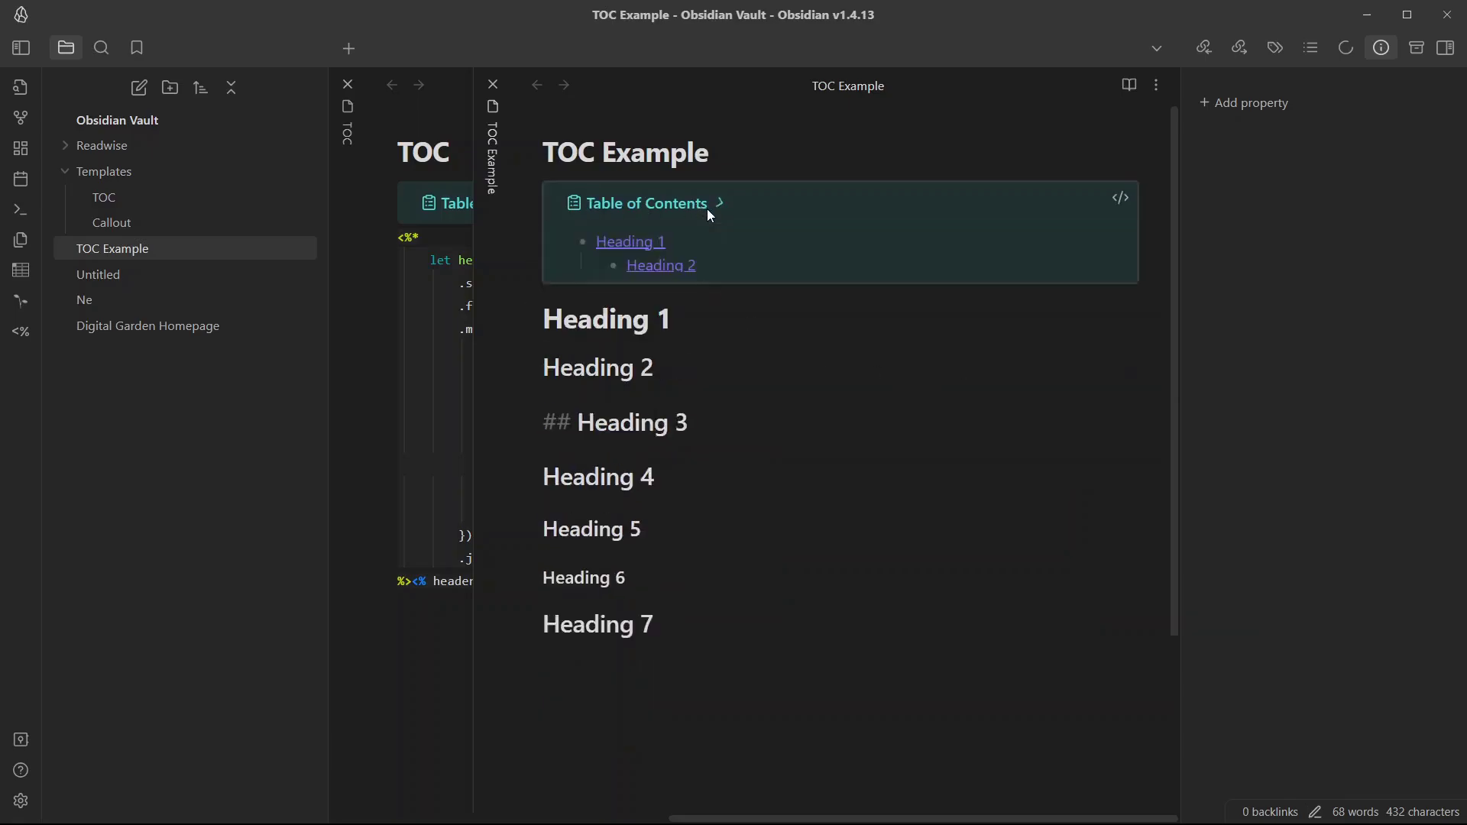
Step: Open the TOC Example callout source and type a '-' after [!SUMMARY]
{"action": "left_click", "coordinate": [1116, 202]}
{"action": "left_click", "coordinate": [648, 192]}
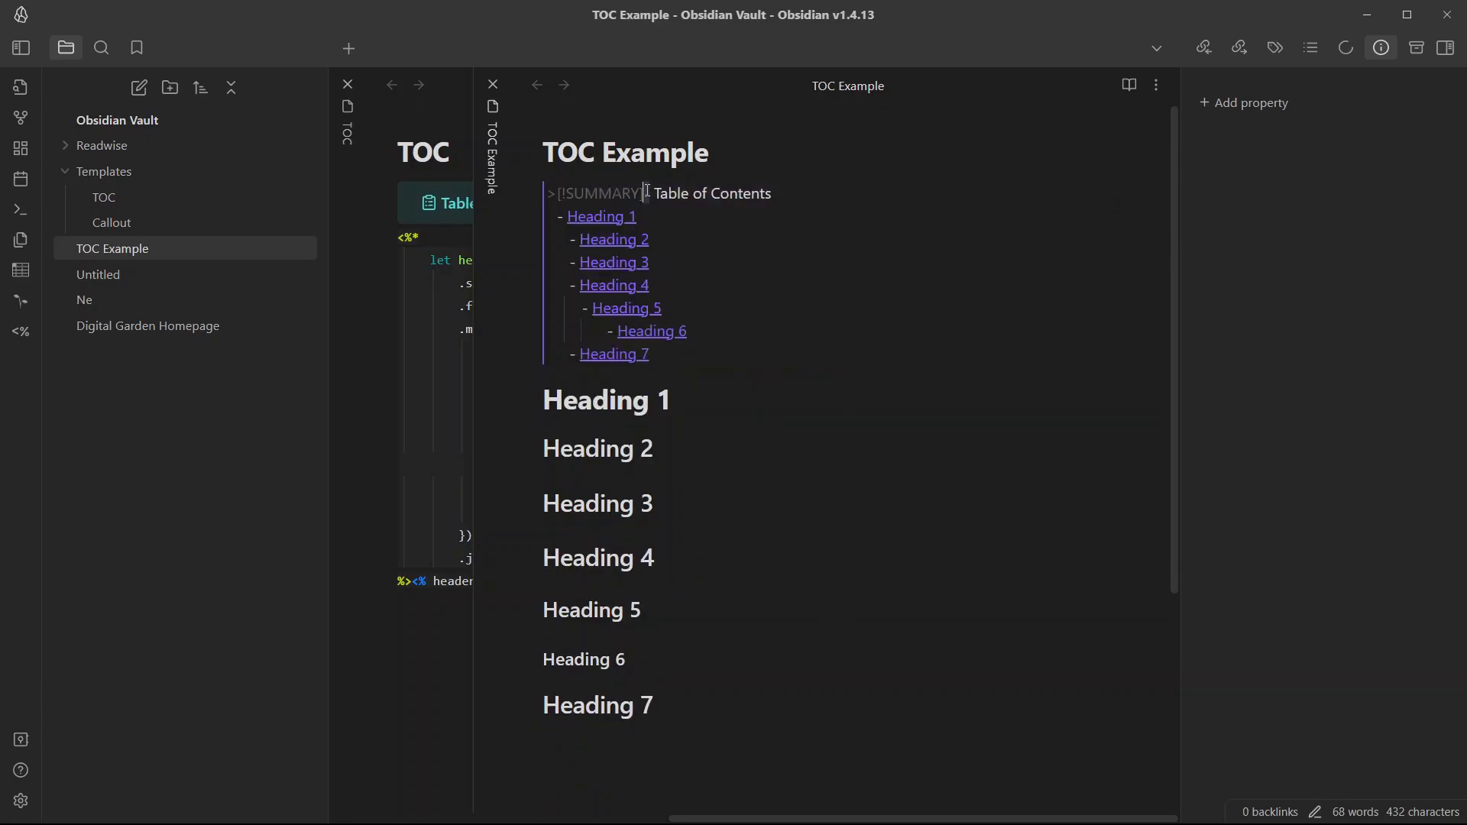
{"action": "left_click", "coordinate": [469, 195]}
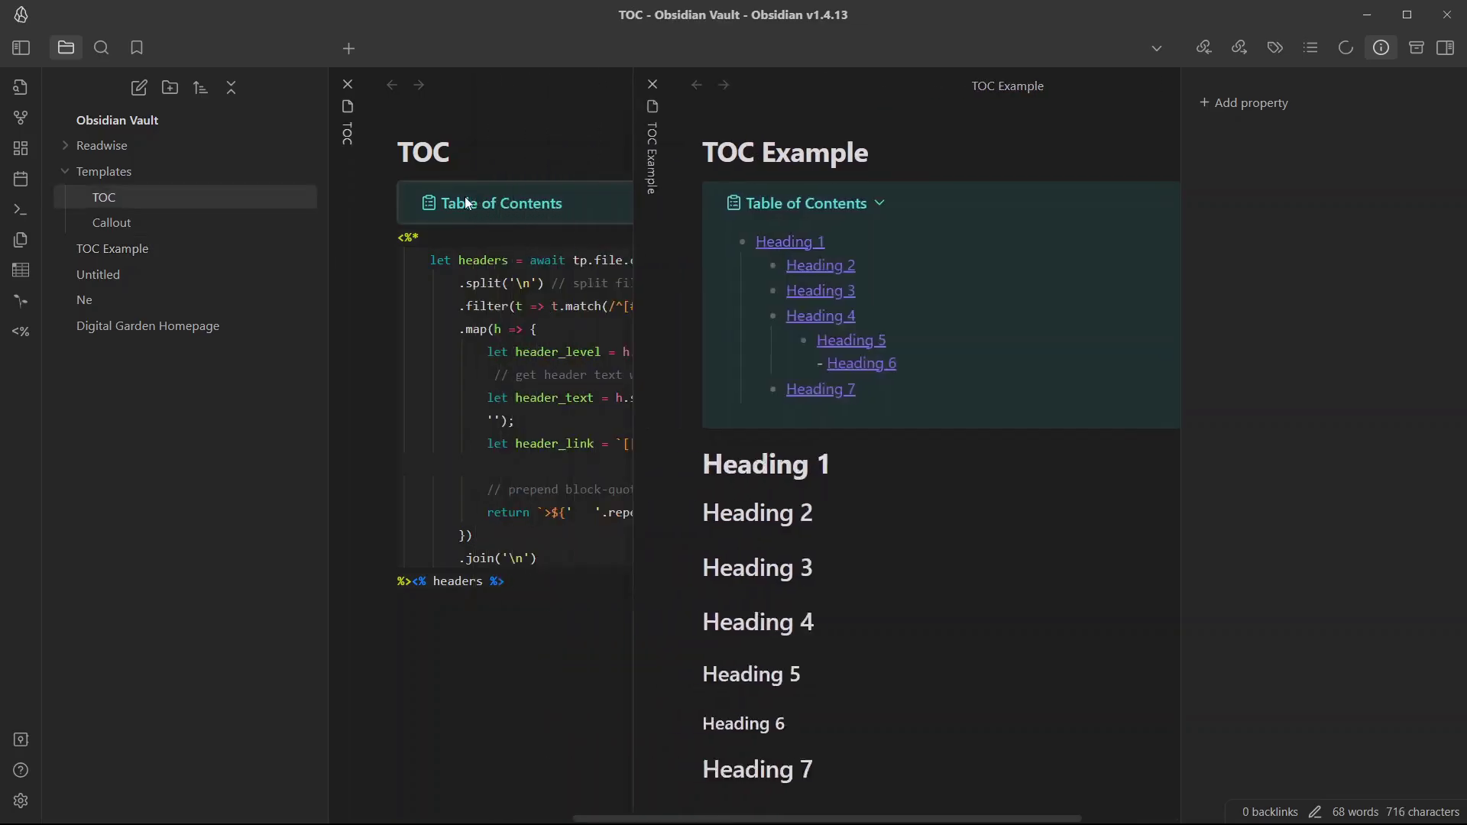
{"action": "left_click", "coordinate": [1139, 203]}
{"action": "left_click", "coordinate": [682, 204]}
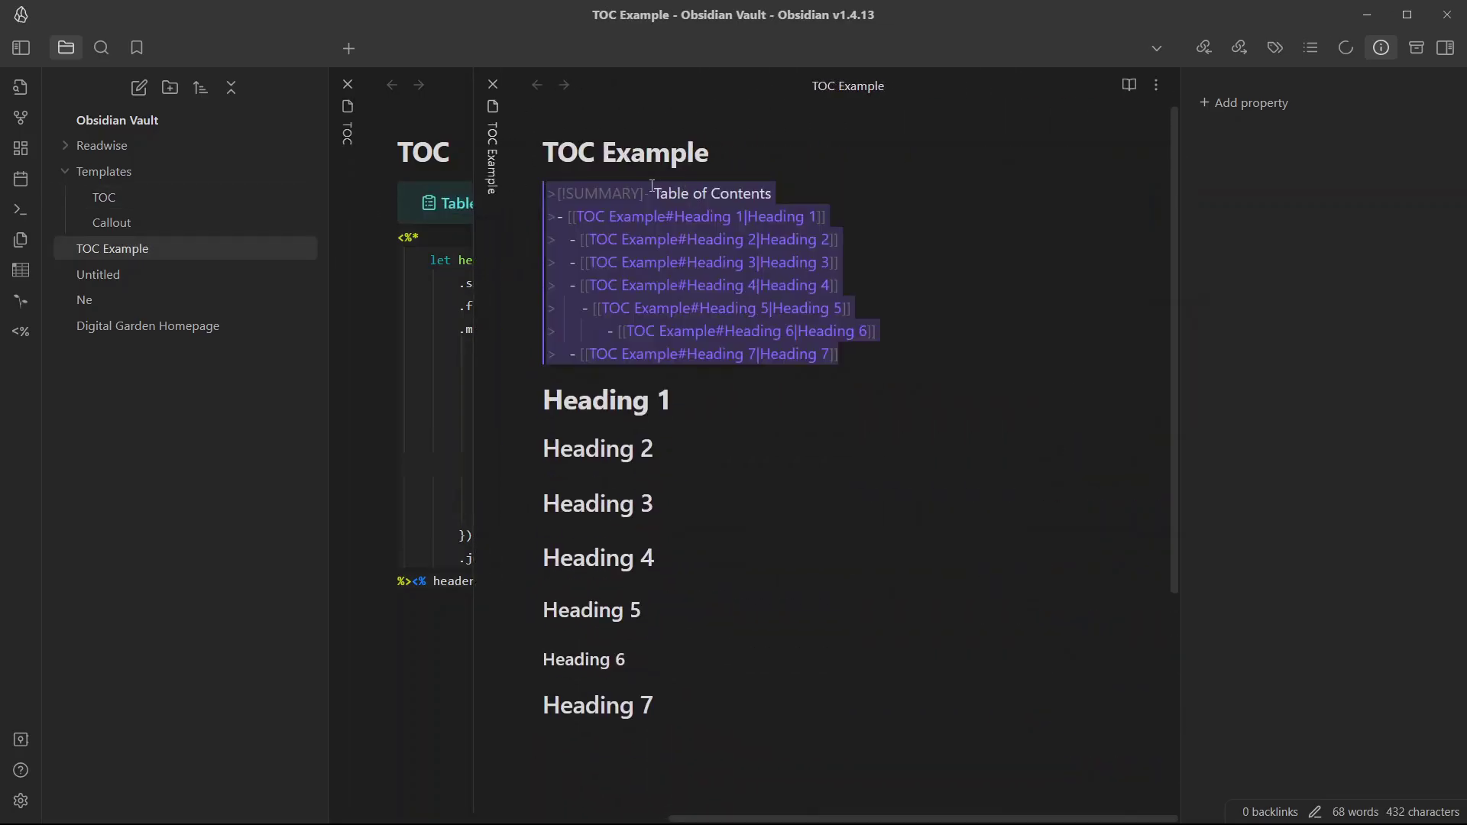
{"action": "left_click", "coordinate": [648, 192]}
{"action": "type", "text": "-"}
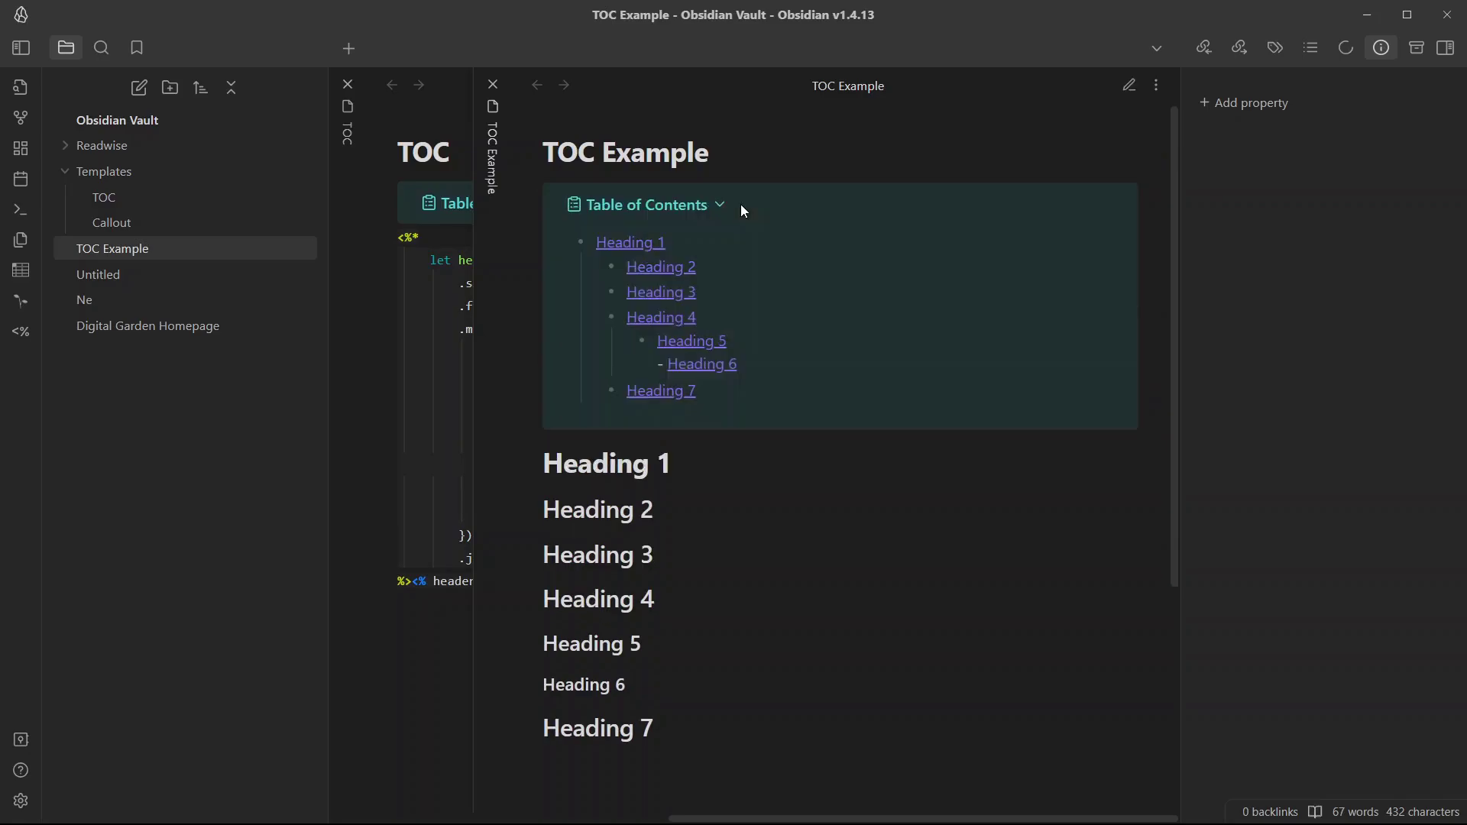
{"action": "left_click", "coordinate": [687, 206]}
Step: Delete and retype the dash after [!SUMMARY], previewing in reading view to show the default fold
{"action": "left_click_drag", "start_coordinate": [651, 191], "coordinate": [646, 191]}
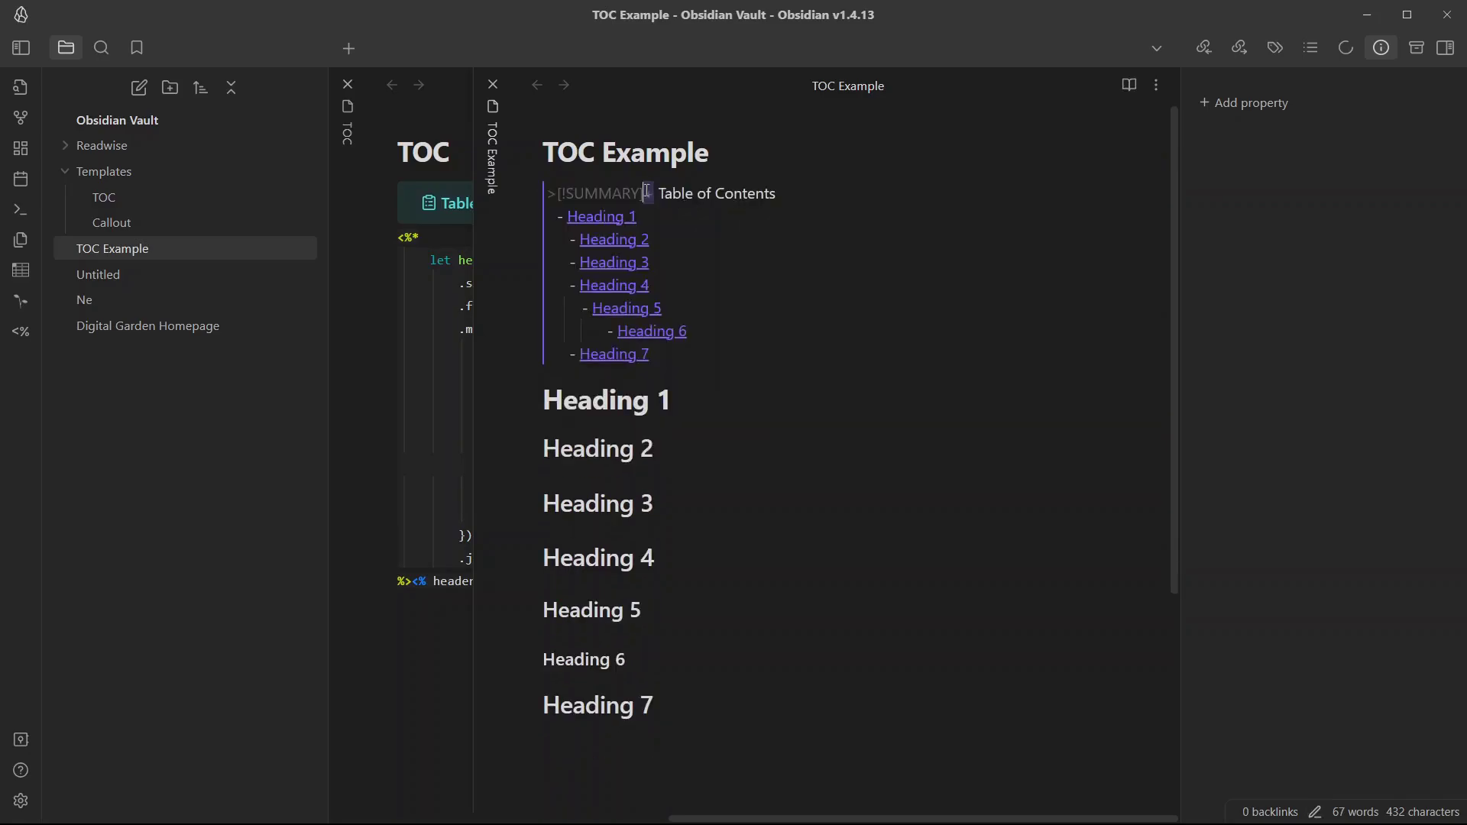
{"action": "key", "text": "BackSpace"}
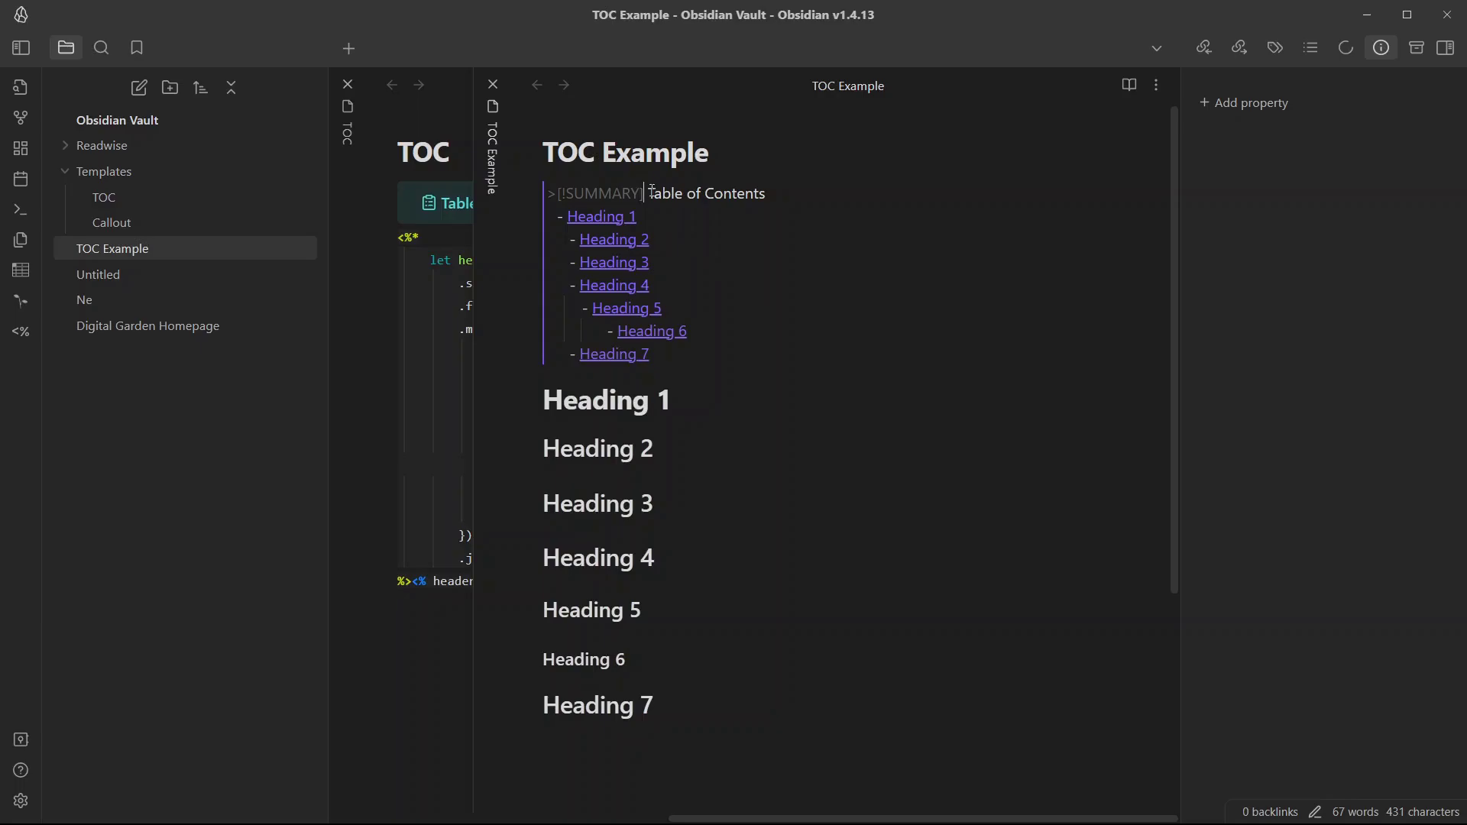
{"action": "key", "text": "ctrl+e"}
{"action": "key", "text": "ctrl+e"}
{"action": "type", "text": "-"}
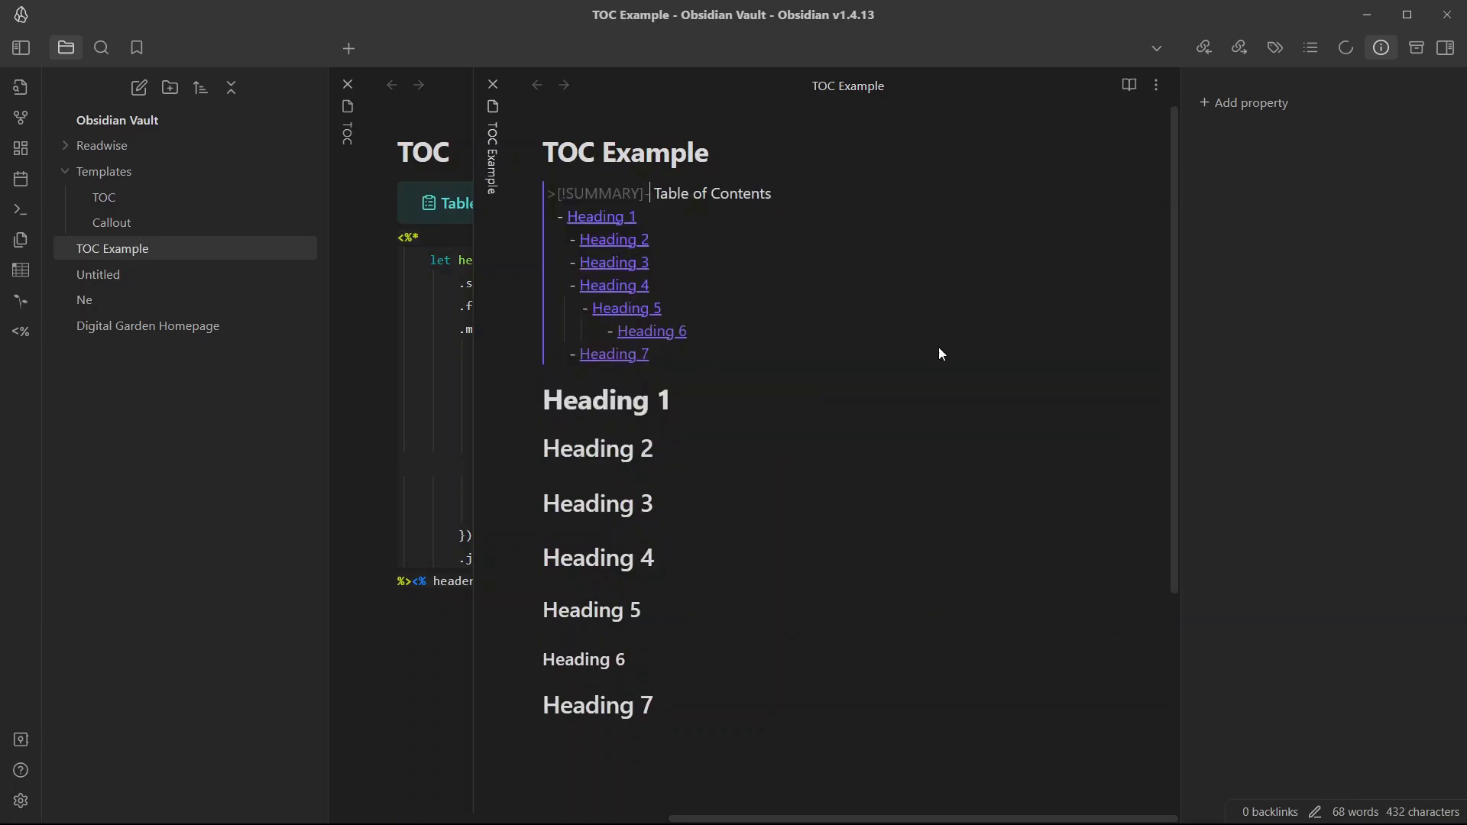
{"action": "key", "text": "ctrl+e"}
Step: Check the same [!SUMMARY]- callout line in the TOC template note
{"action": "key", "text": "ctrl+shift+Tab"}
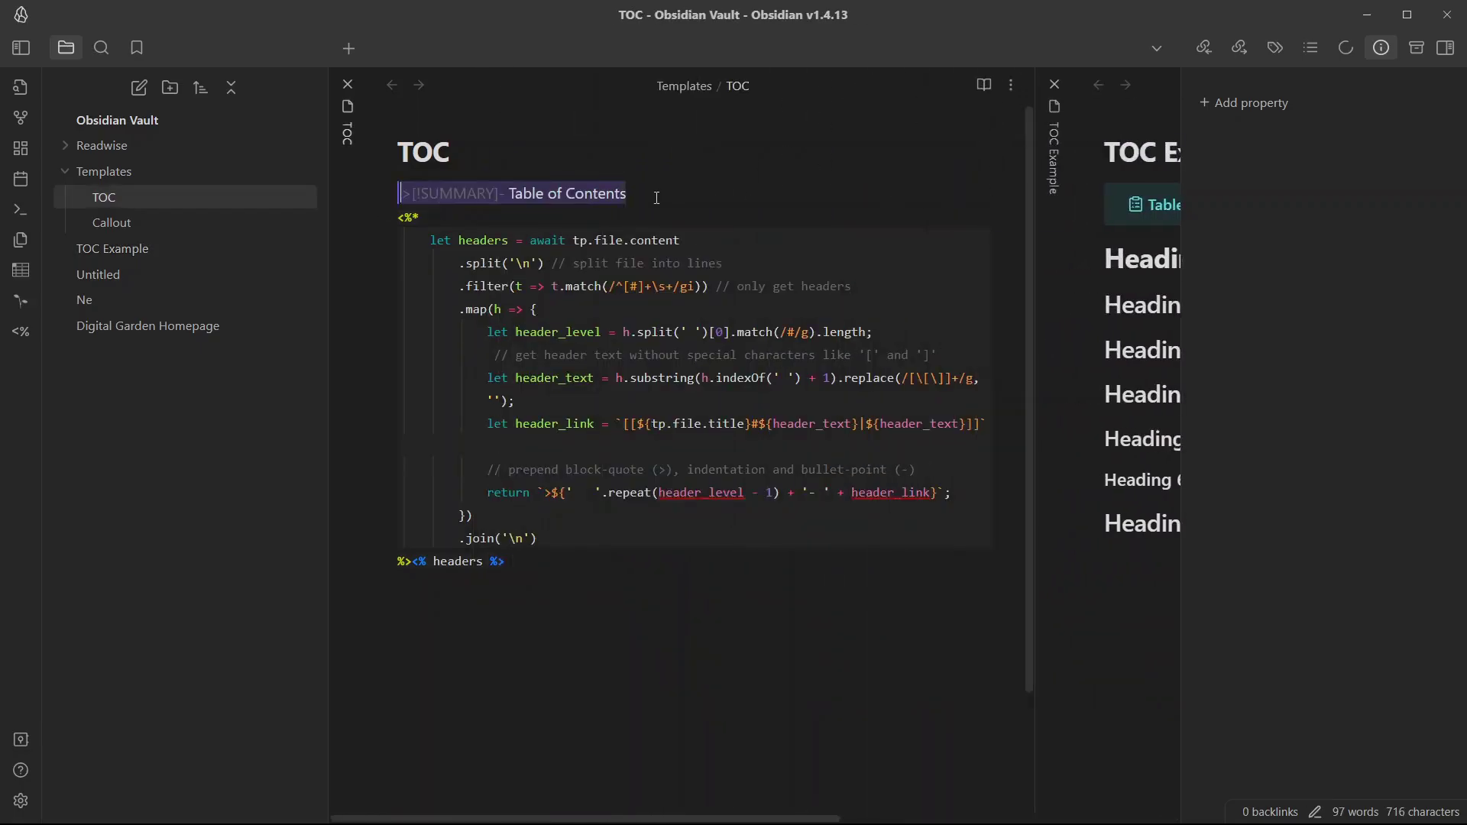
{"action": "left_click", "coordinate": [513, 218]}
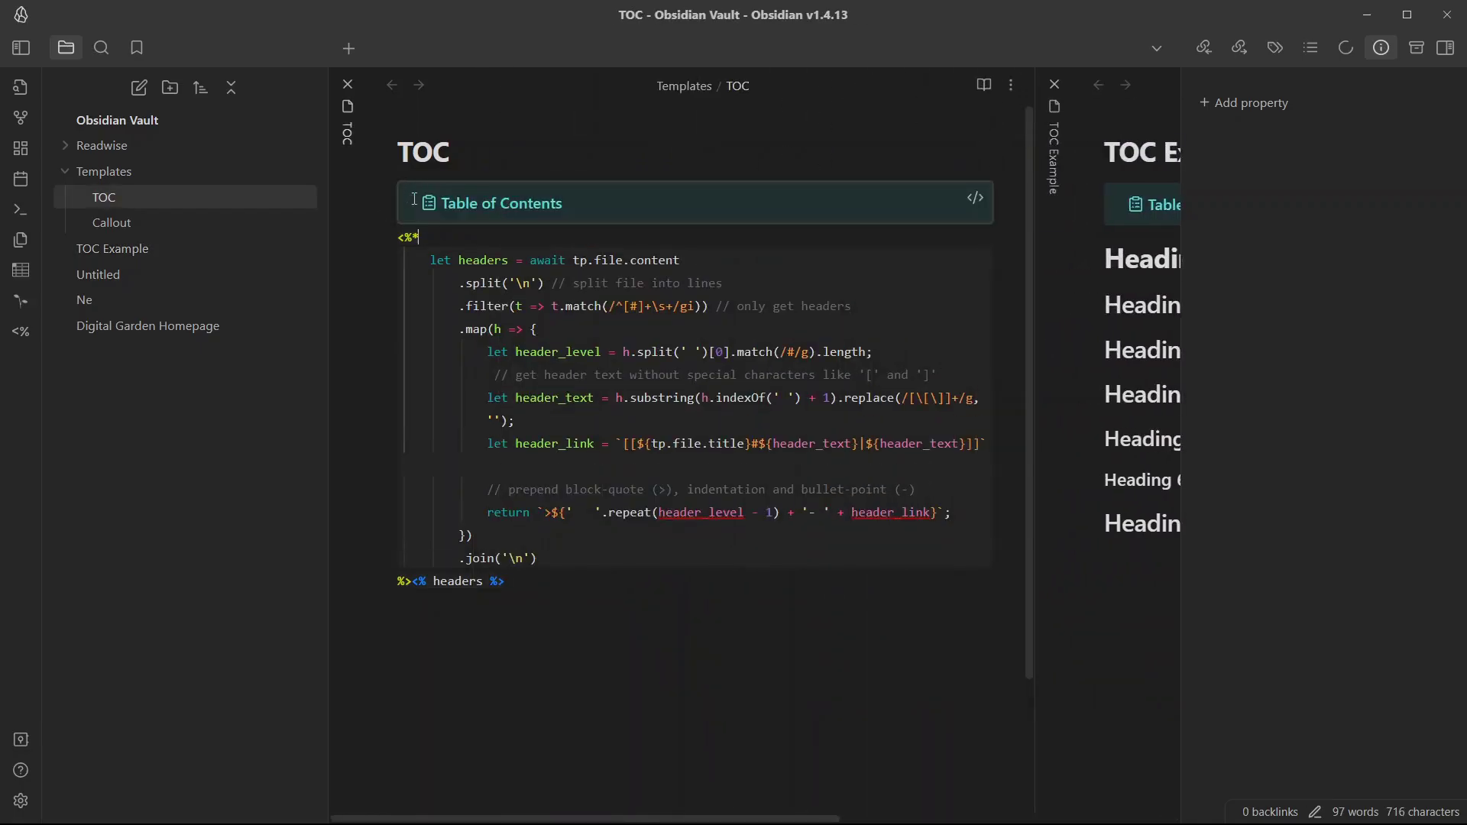
{"action": "left_click", "coordinate": [657, 203]}
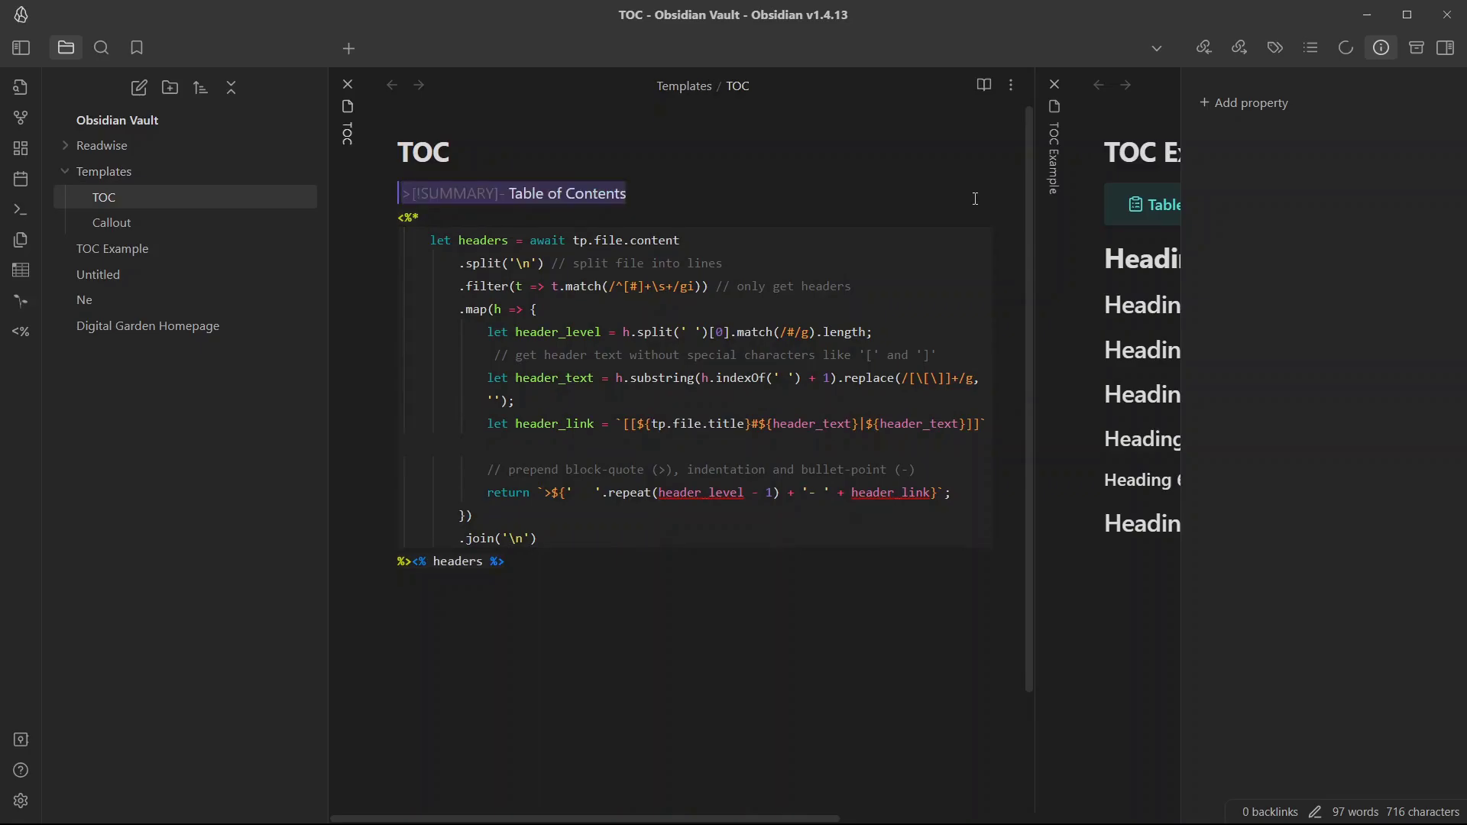
{"action": "key", "text": "ctrl+Tab"}
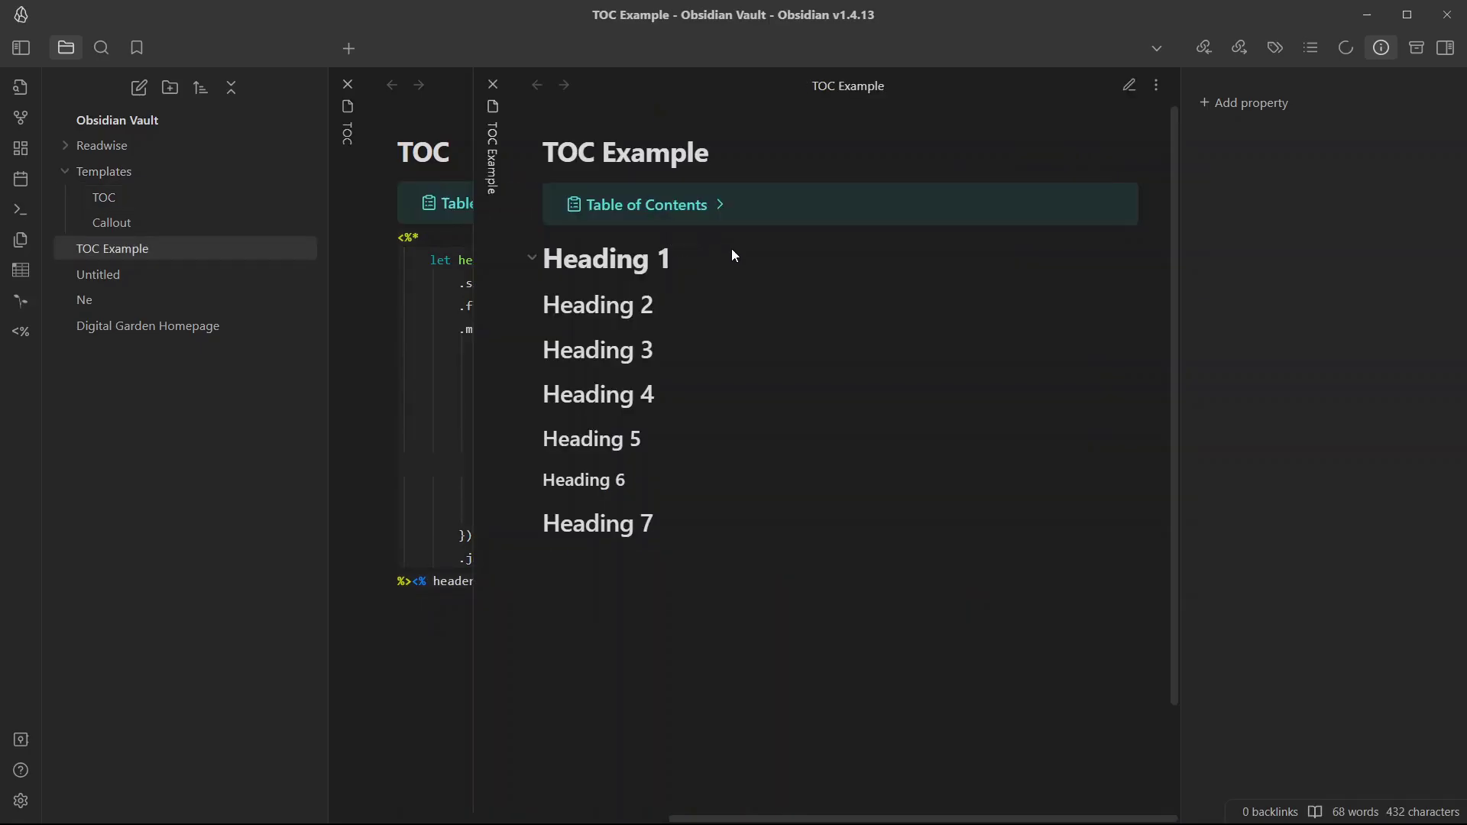